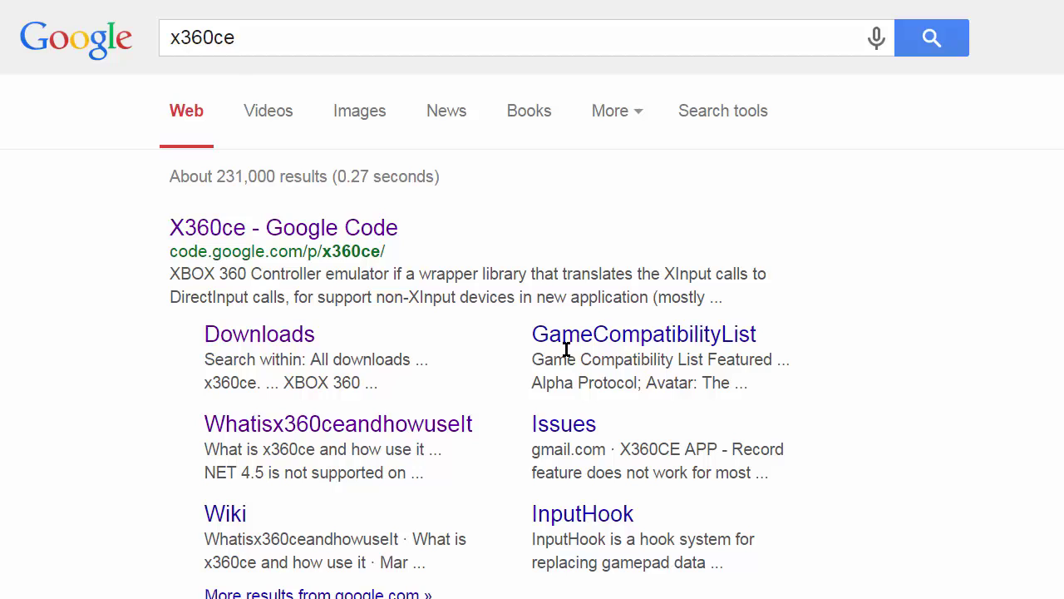
# Open the x360ce downloads list and view the pages for x360ce_lib64_r848_VS2010.zip and x360ce.App-2.1.2.191.zip.
pyautogui.click(268, 337)
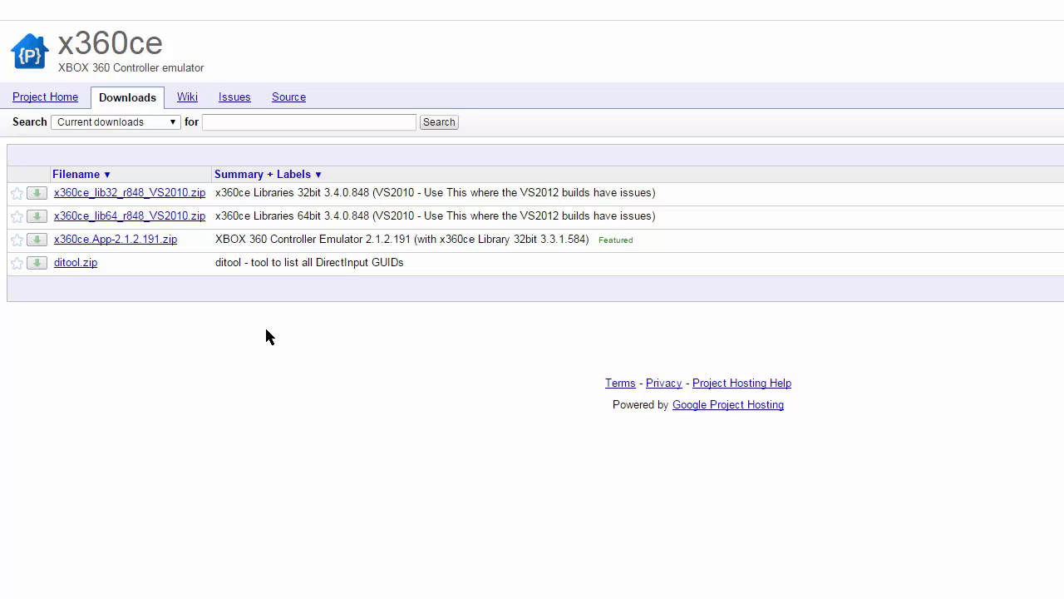
pyautogui.click(183, 221)
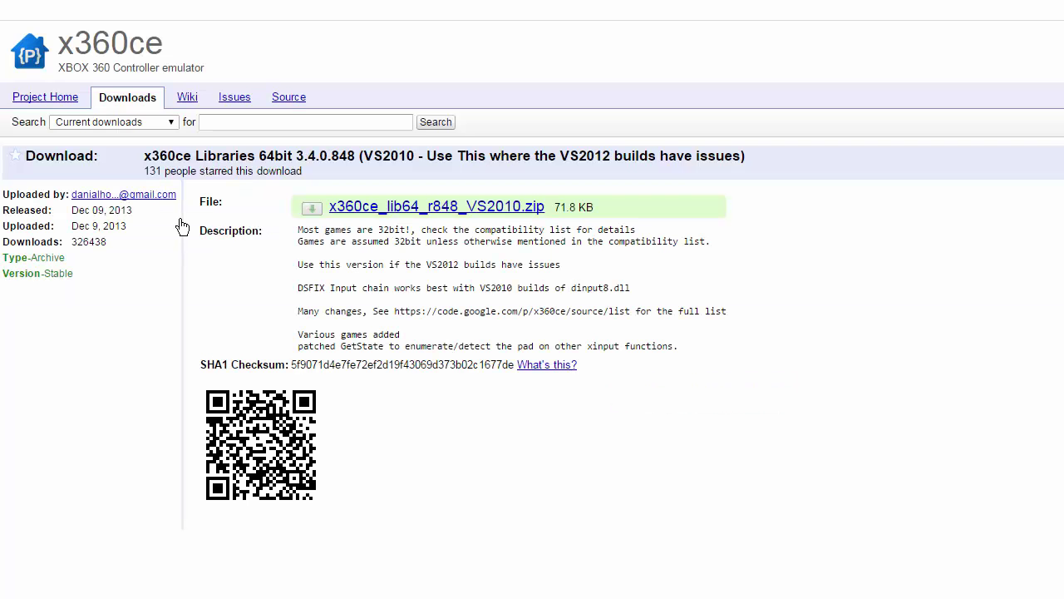
pyautogui.hotkey('alt', 'Left')
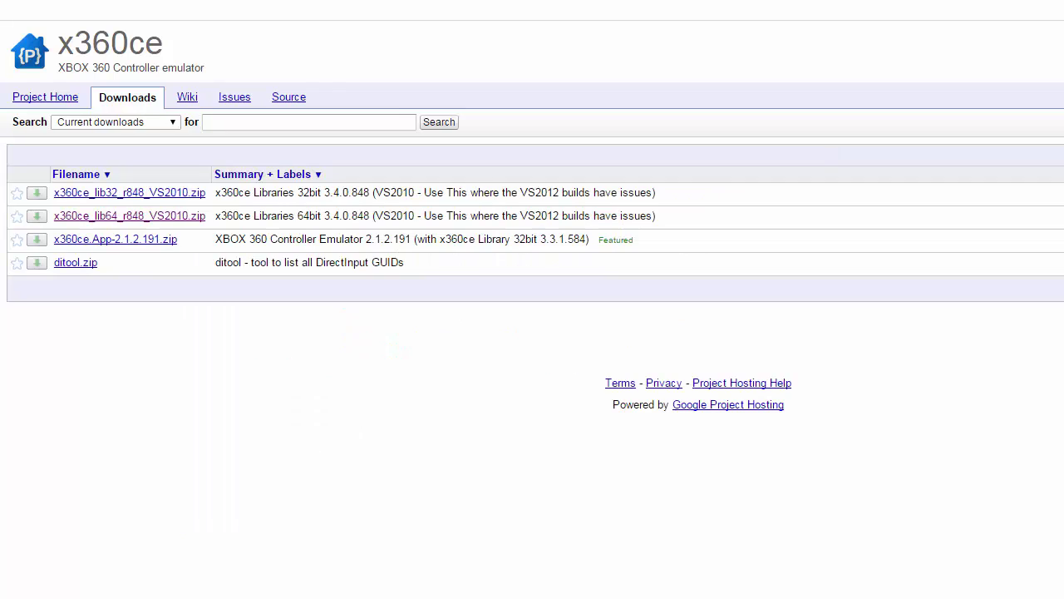
pyautogui.click(153, 241)
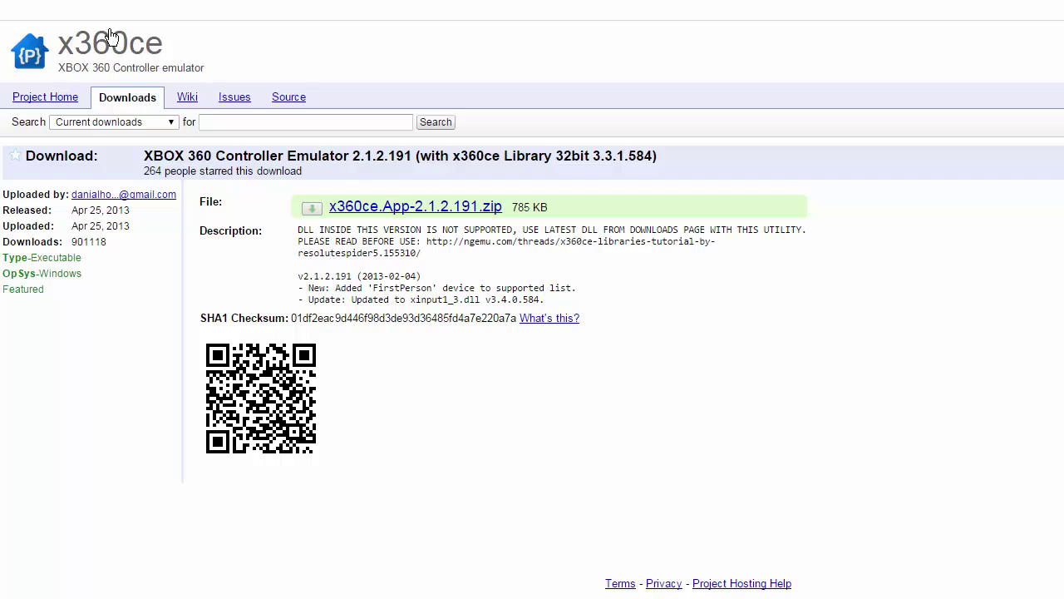
pyautogui.hotkey('alt', 'Left')
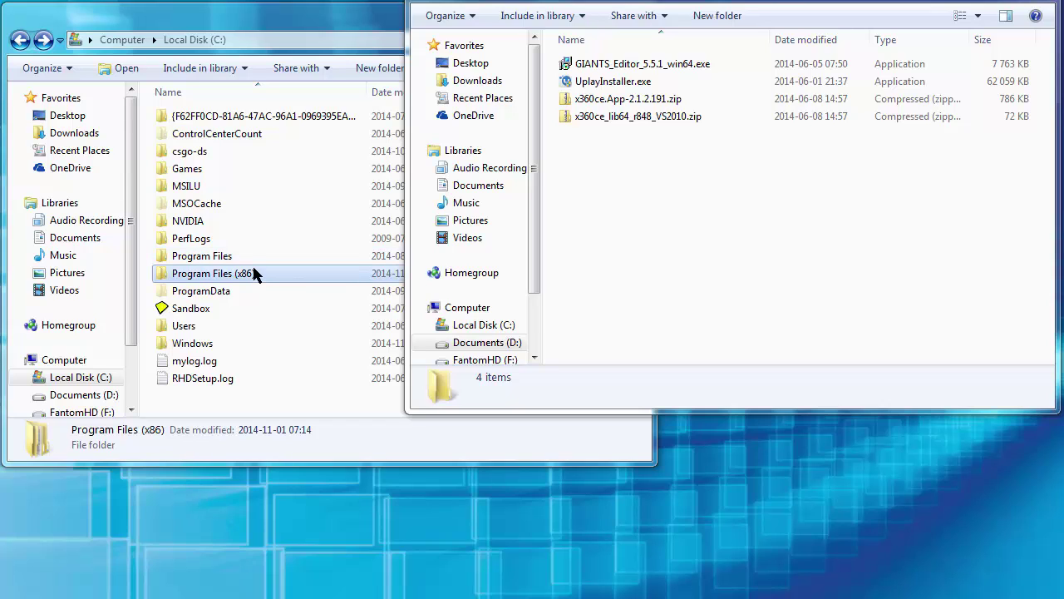
# Open the game folder Program Files (x86)\Steam\SteamApps\common\Farming Simulator 15\x64 on Local Disk (C:).
pyautogui.doubleClick(213, 280)
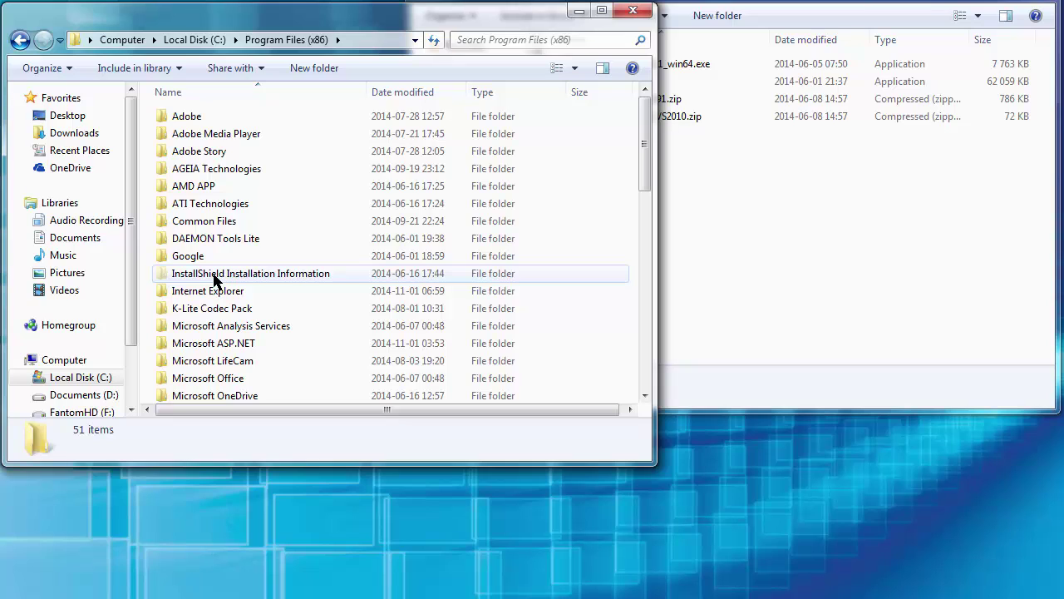
pyautogui.press('s')
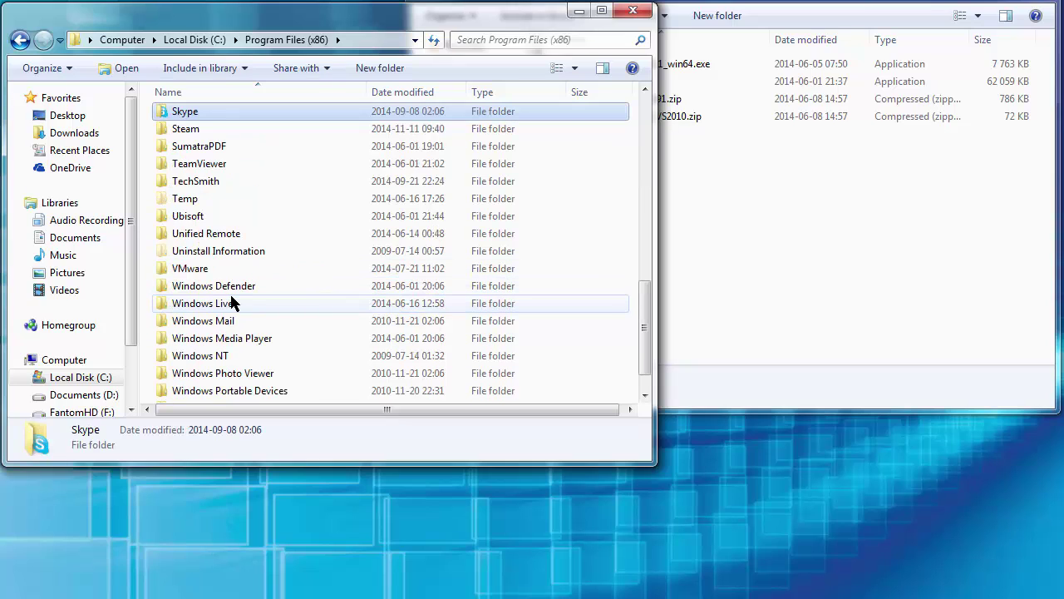
pyautogui.doubleClick(187, 131)
pyautogui.press('s')
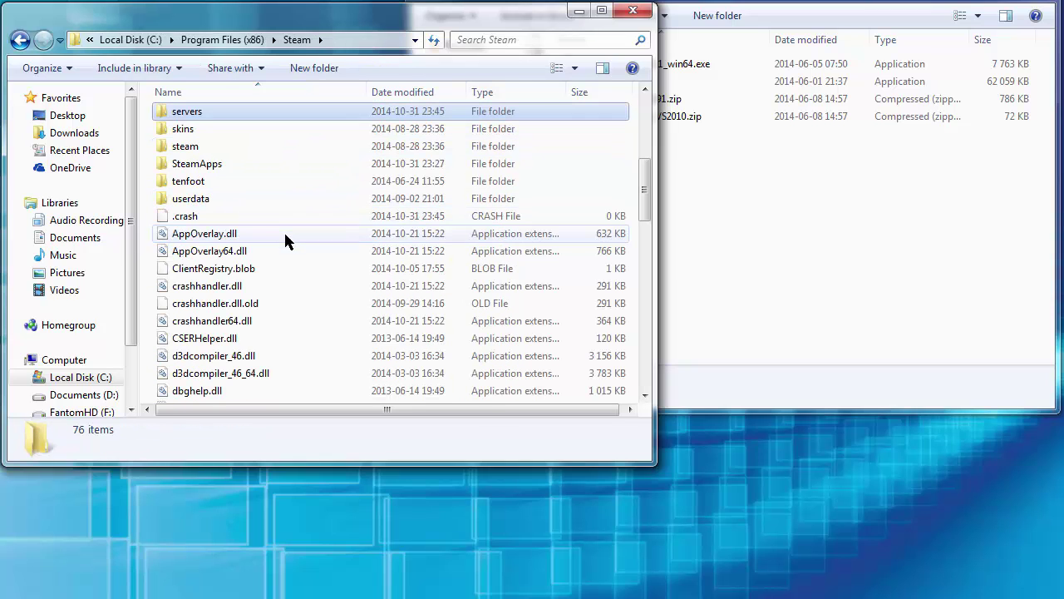
pyautogui.doubleClick(232, 163)
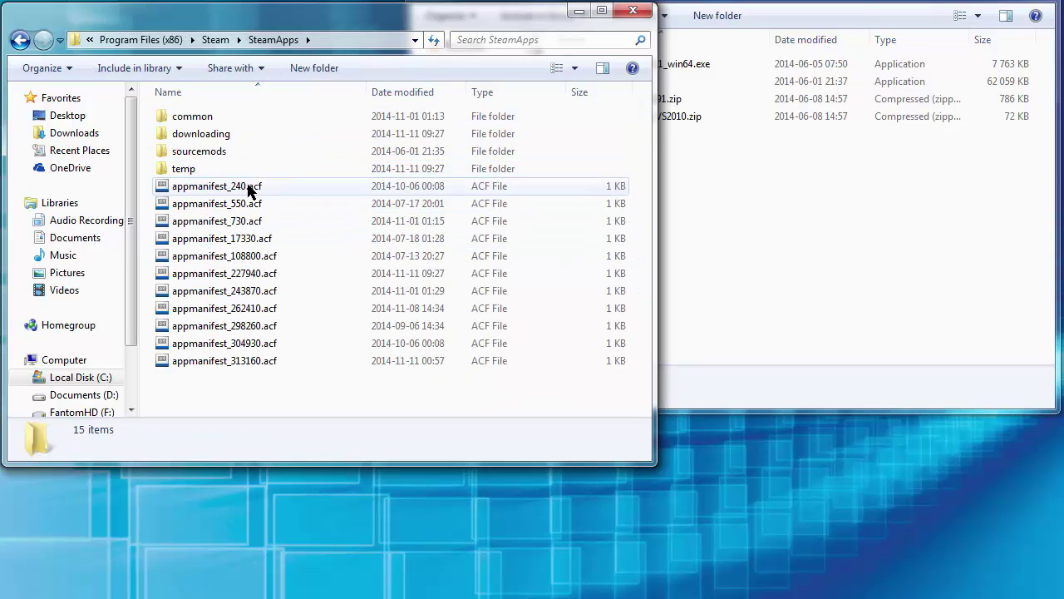
pyautogui.doubleClick(233, 119)
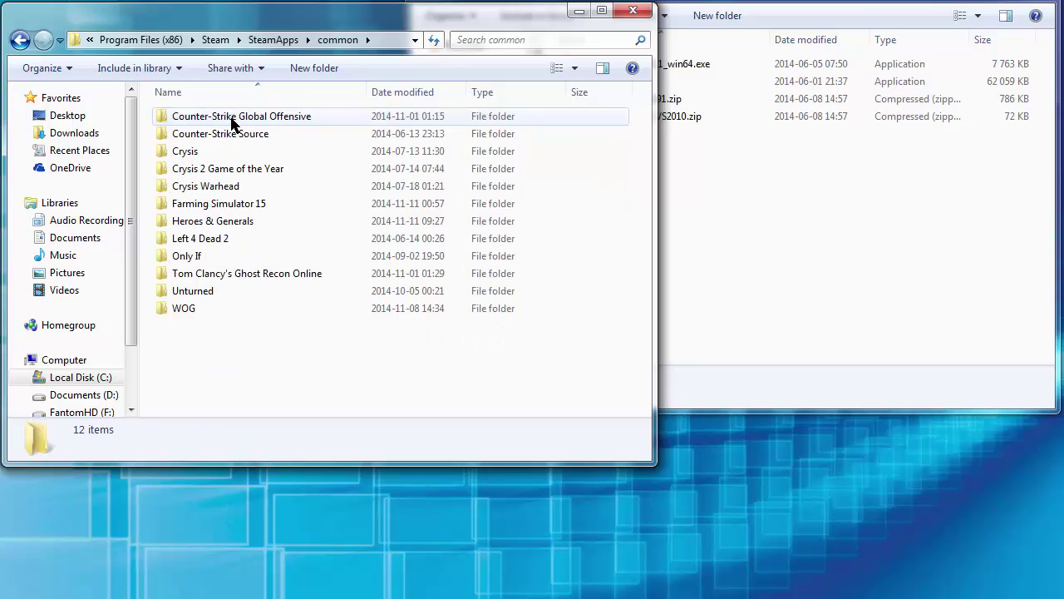
pyautogui.doubleClick(230, 205)
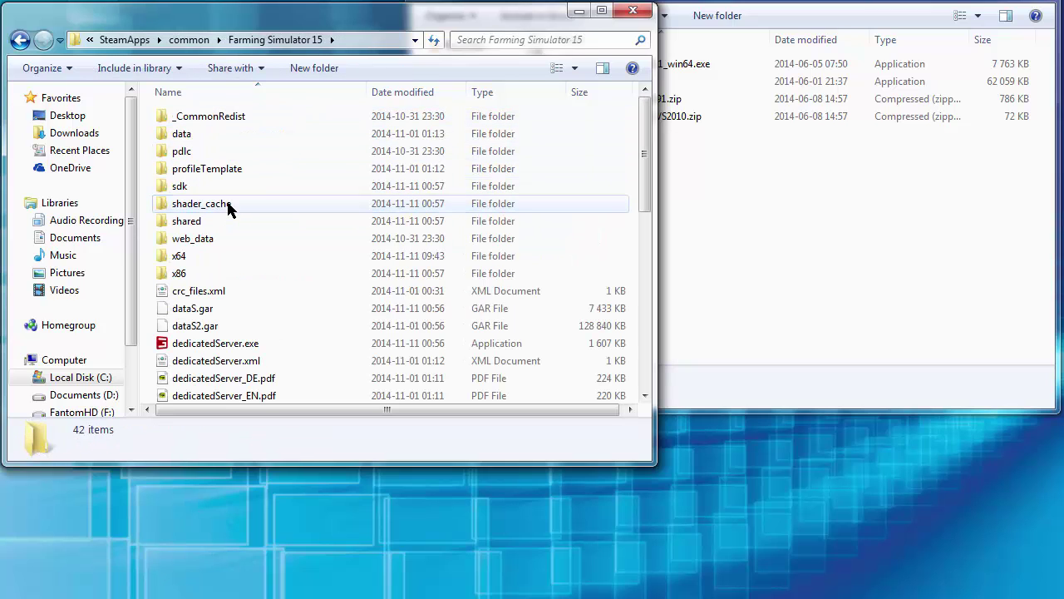
pyautogui.doubleClick(216, 257)
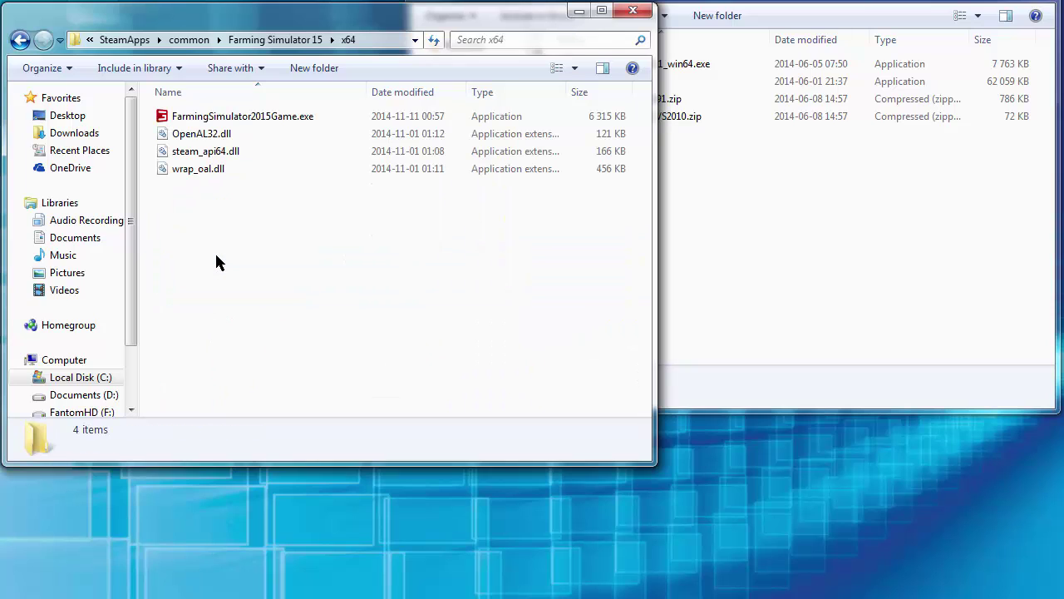
# Copy x360ce.exe from x360ce.App-2.1.2.191.zip into the Farming Simulator 15 x64 folder.
pyautogui.hotkey('alt', 'Tab')
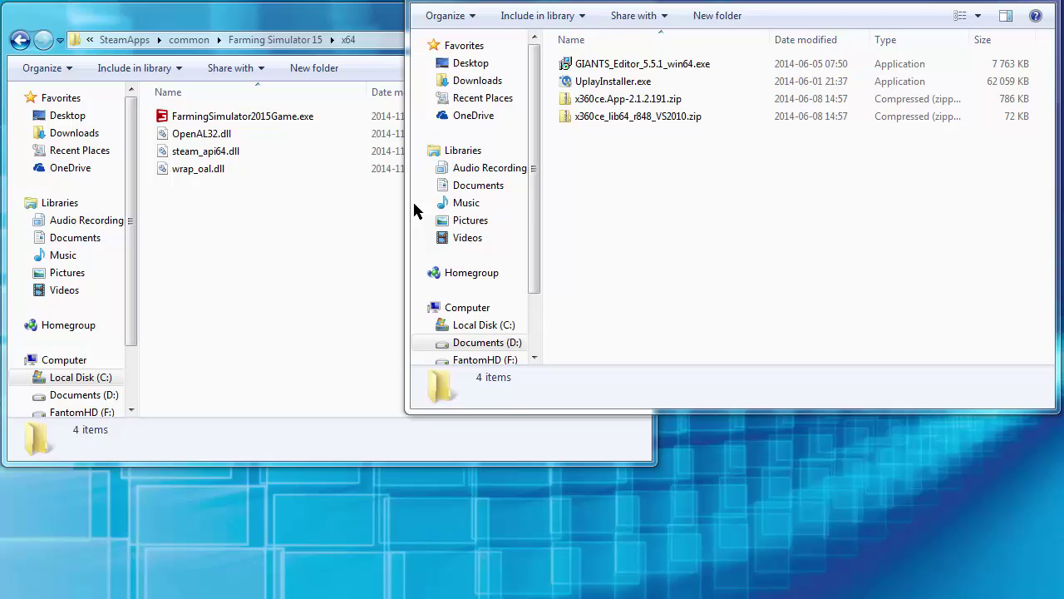
pyautogui.doubleClick(629, 101)
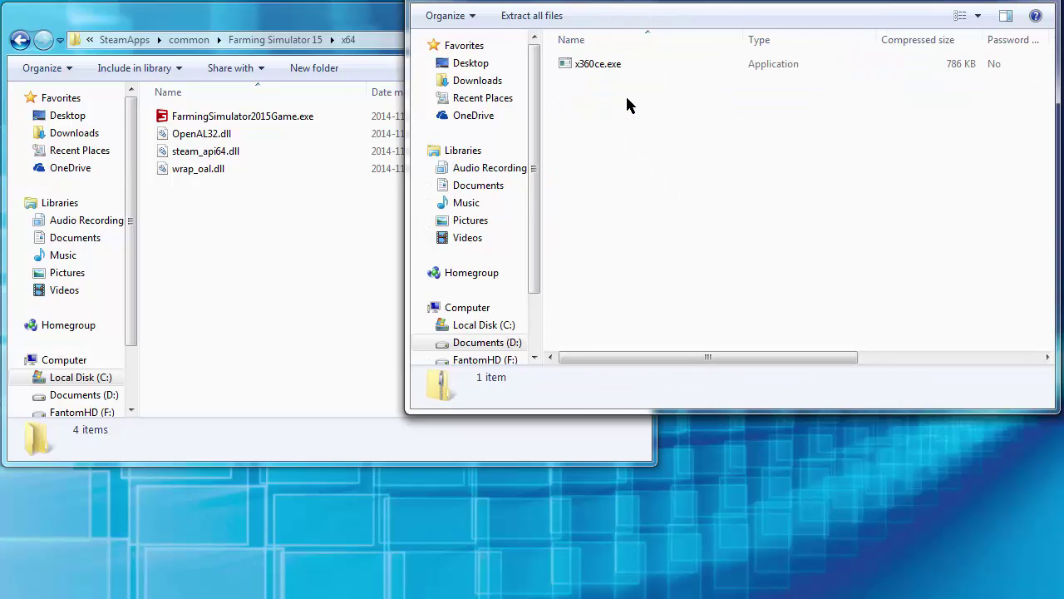
pyautogui.moveTo(615, 67); pyautogui.dragTo(245, 284)
# Copy all files from x360ce_lib64_r848_VS2010.zip into the x64 folder and close the window holding the downloaded archives.
pyautogui.click(730, 212)
pyautogui.press('BackSpace')
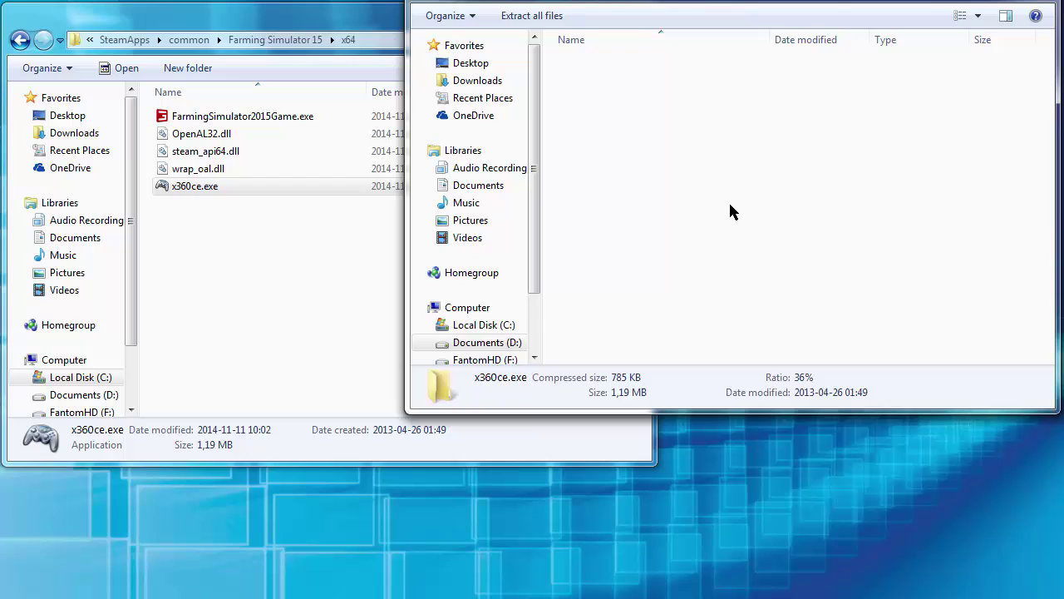
pyautogui.click(643, 117)
pyautogui.doubleClick(643, 117)
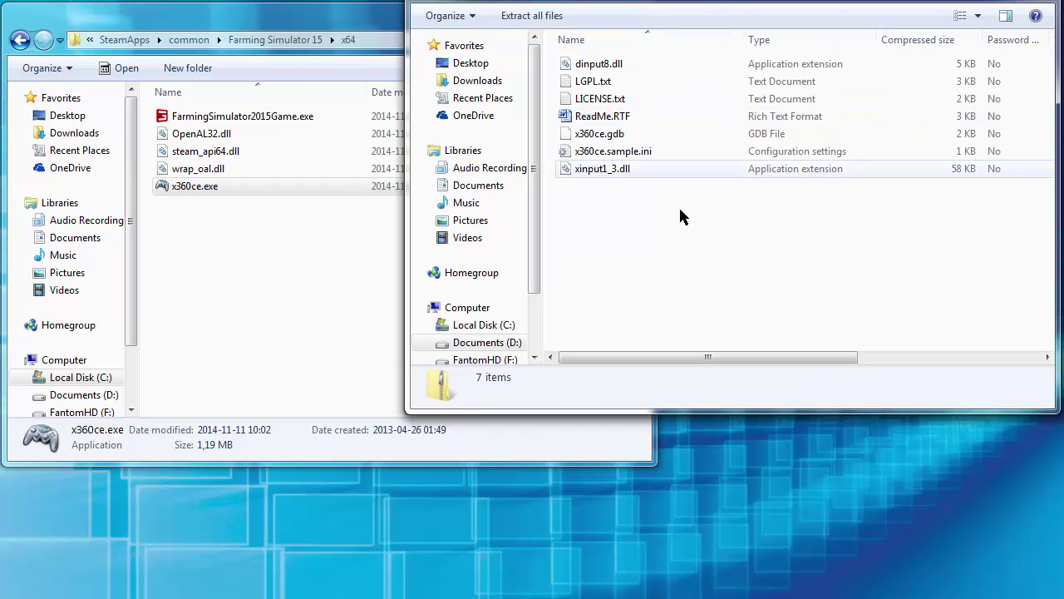
pyautogui.moveTo(705, 223); pyautogui.dragTo(625, 77)
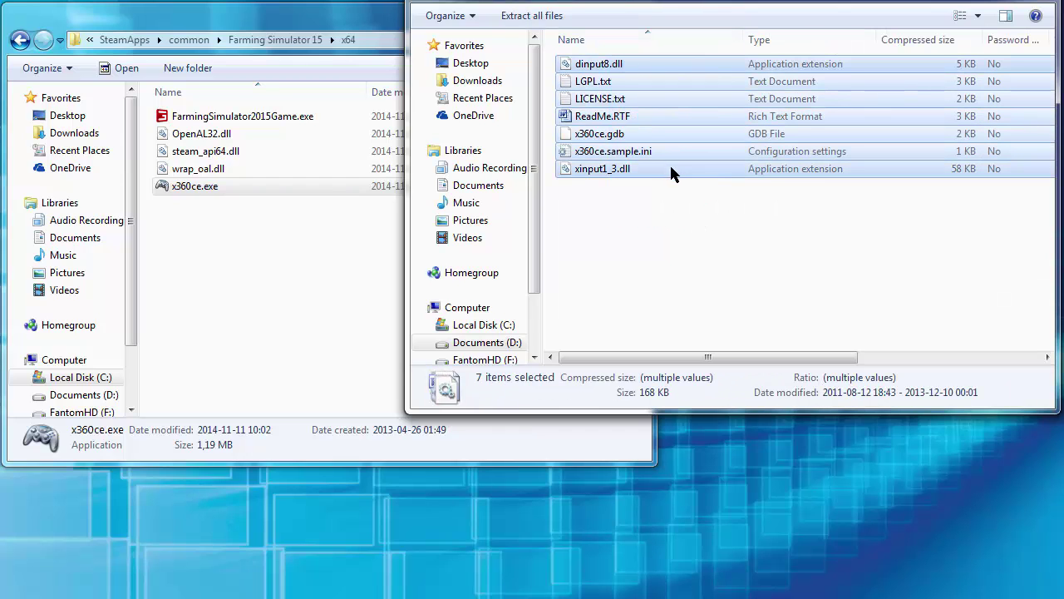
pyautogui.moveTo(669, 163); pyautogui.dragTo(280, 255)
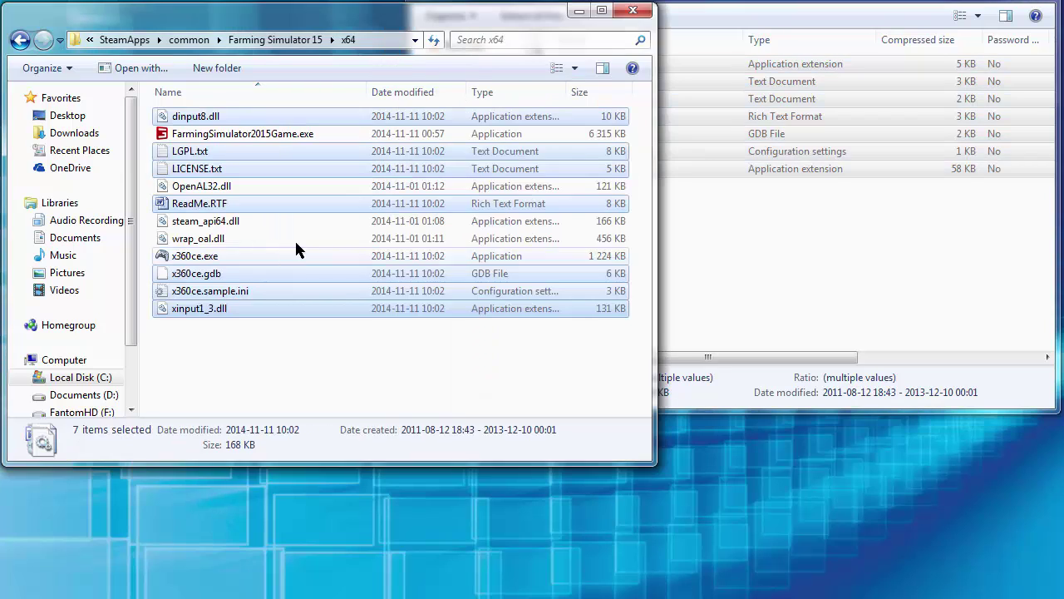
pyautogui.click(806, 251)
pyautogui.press('BackSpace')
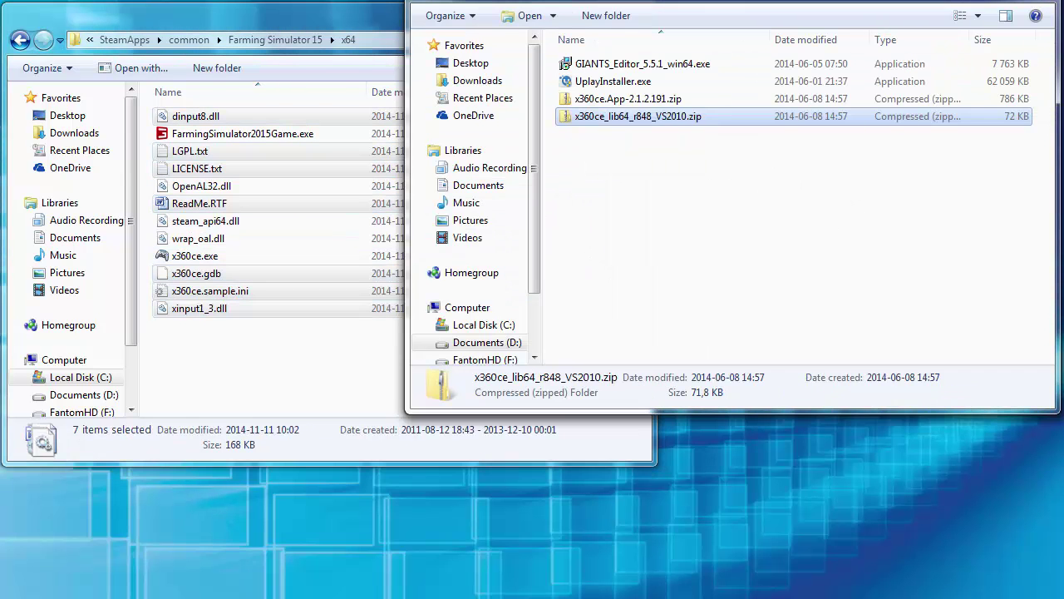
pyautogui.hotkey('alt', 'F4')
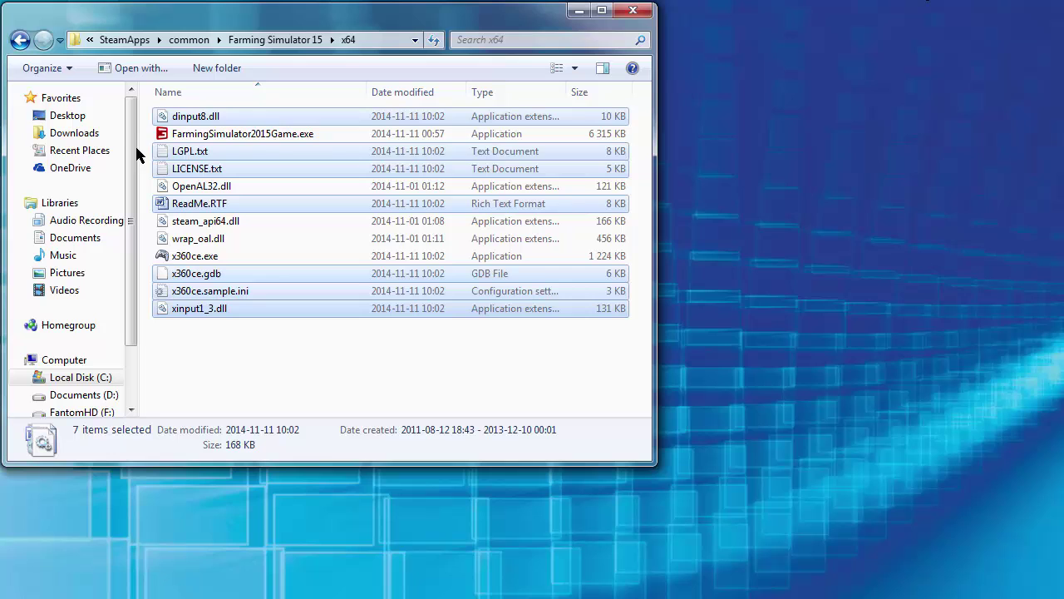
# Run x360ce.exe from the x64 folder despite the unknown publisher and create the missing x360ce.ini file.
pyautogui.doubleClick(210, 258)
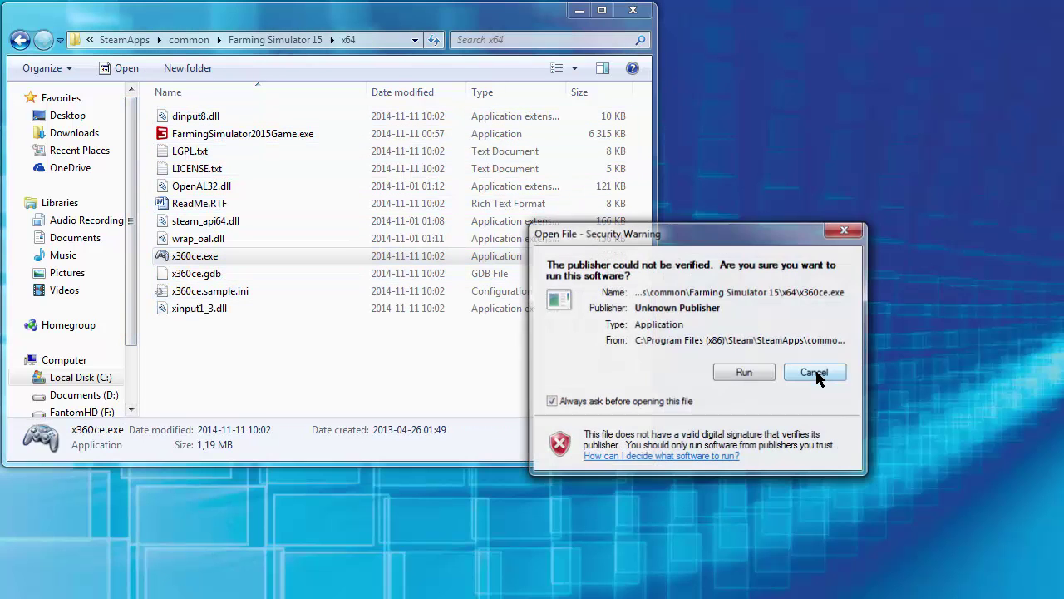
pyautogui.click(745, 373)
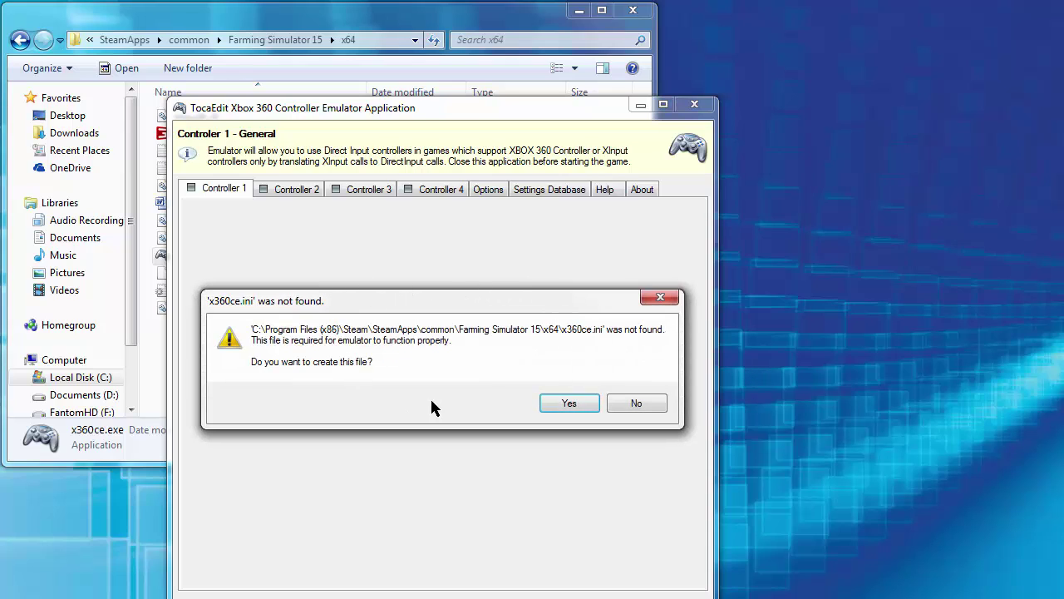
pyautogui.click(569, 405)
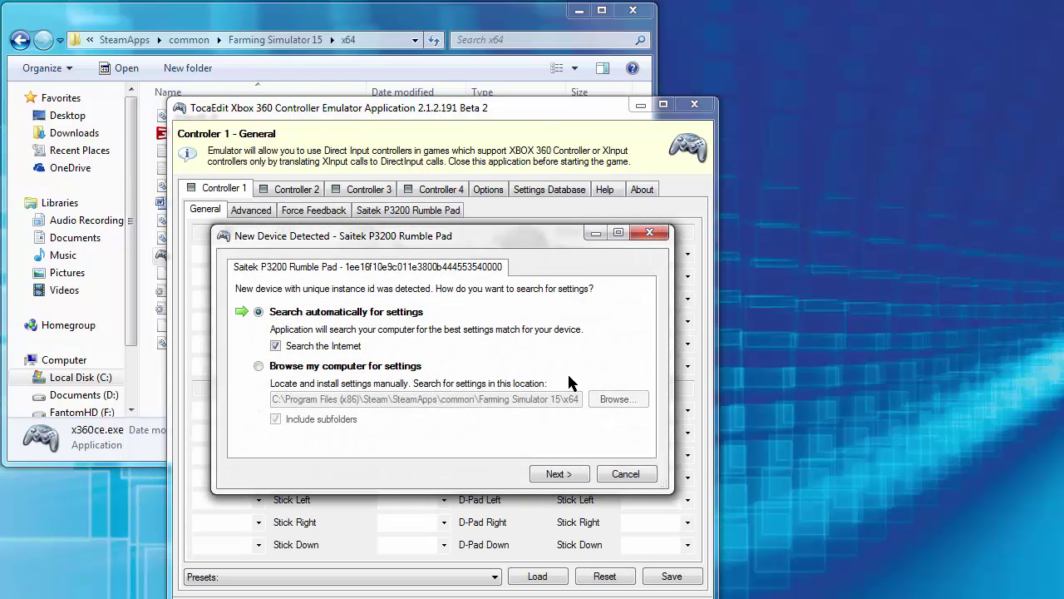
# Search automatically, including the Internet, for Saitek P3200 Rumble Pad settings and load the listed configuration into Controller 1.
pyautogui.click(554, 474)
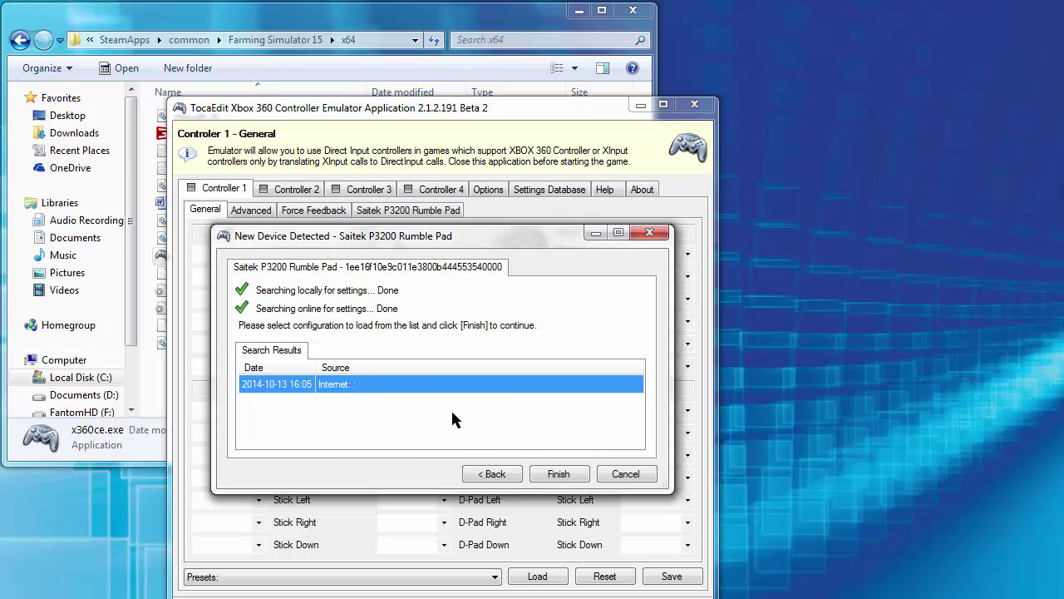
pyautogui.click(560, 475)
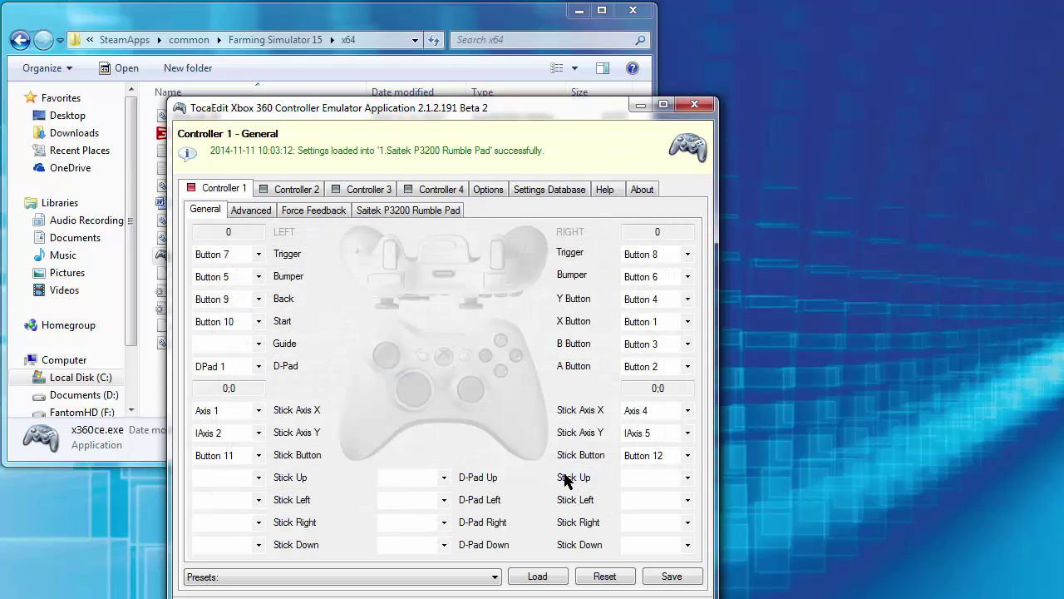
pyautogui.moveTo(560, 107); pyautogui.dragTo(493, 65)
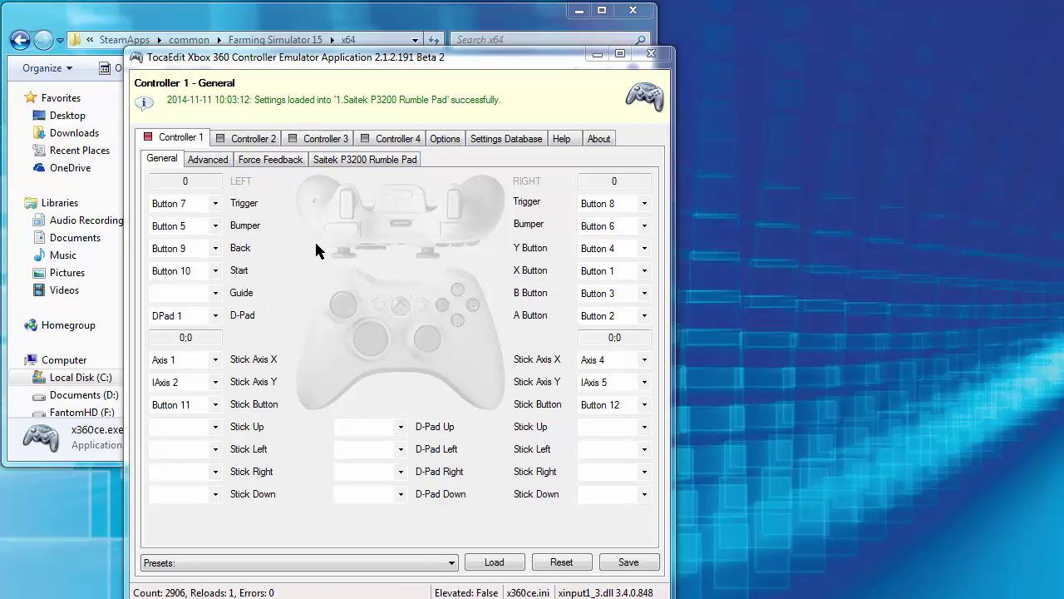
# Try recording a new gamepad input for Controller 1's left Trigger, assigning Axis 3.
pyautogui.click(197, 210)
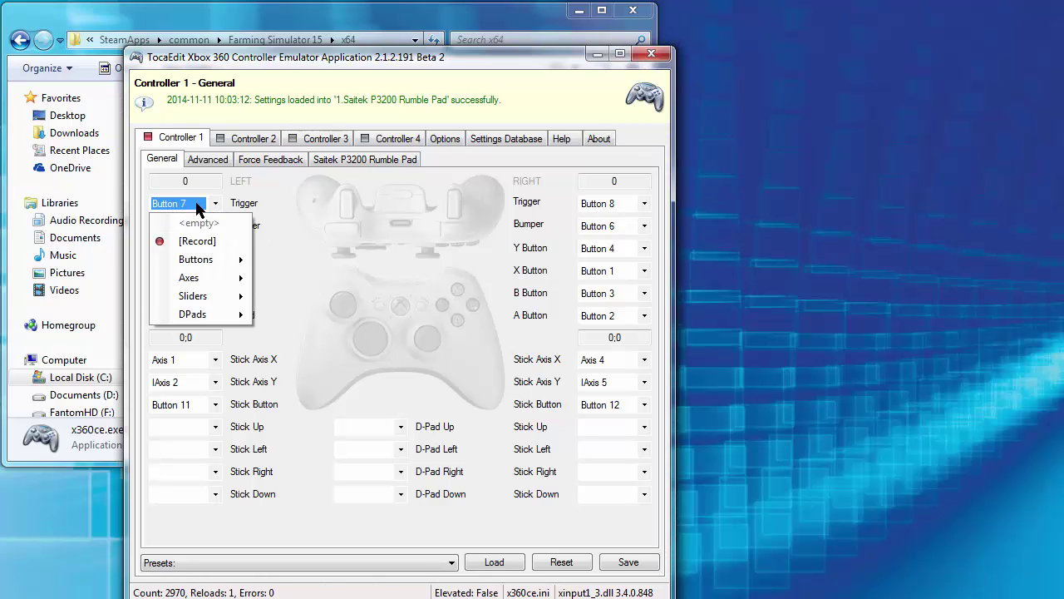
pyautogui.click(198, 242)
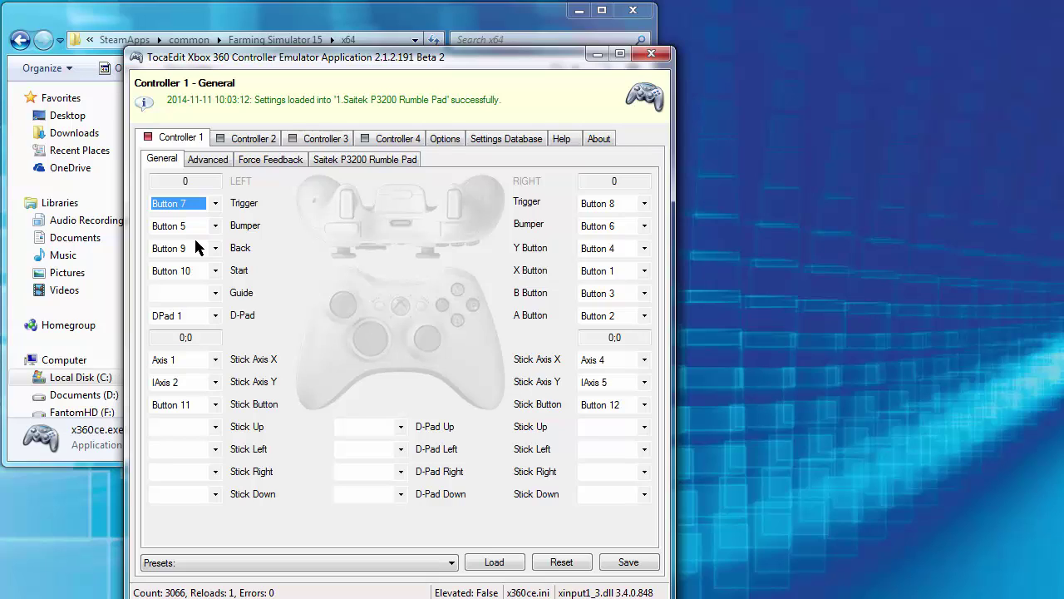
pyautogui.click(197, 208)
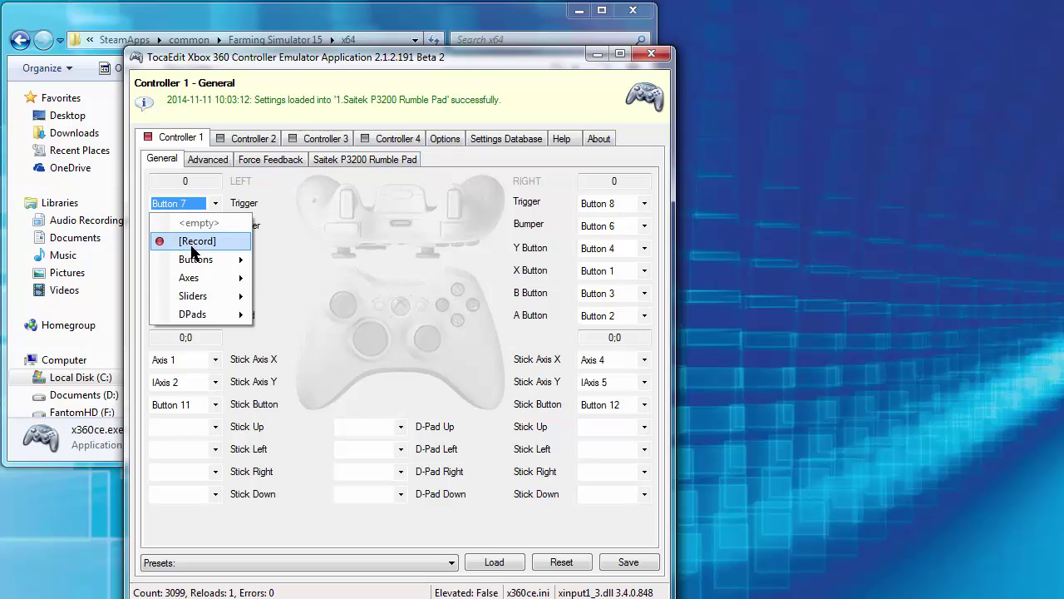
pyautogui.press('Escape')
pyautogui.press('Escape')
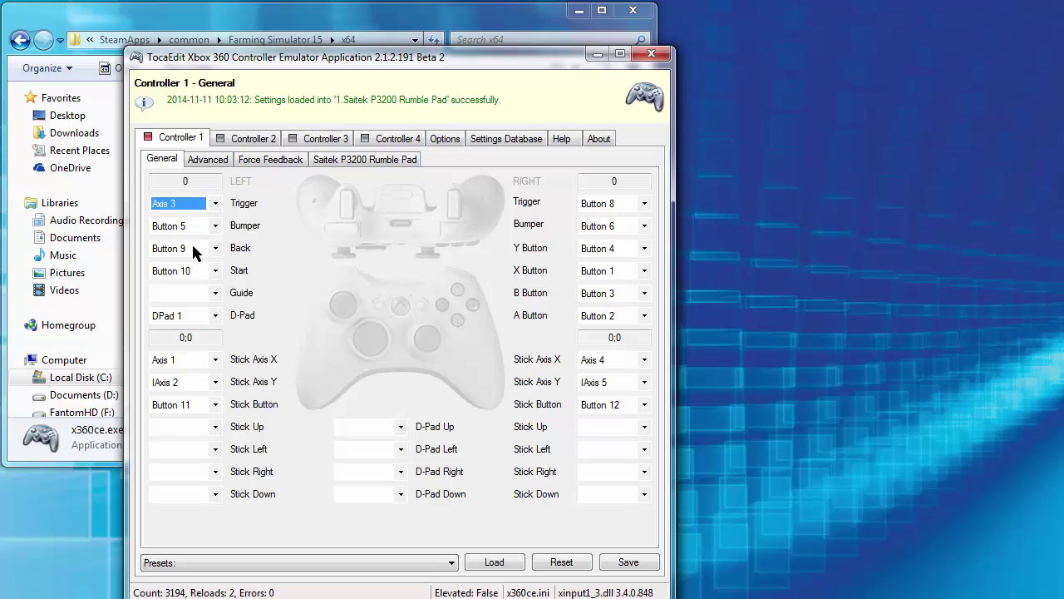
pyautogui.click(214, 204)
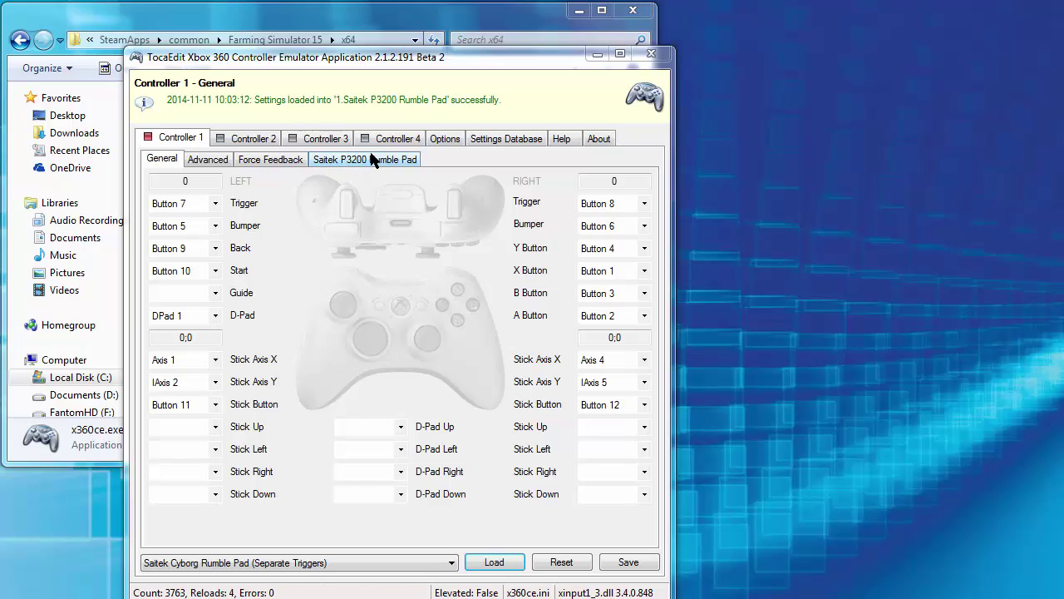
pyautogui.click(380, 161)
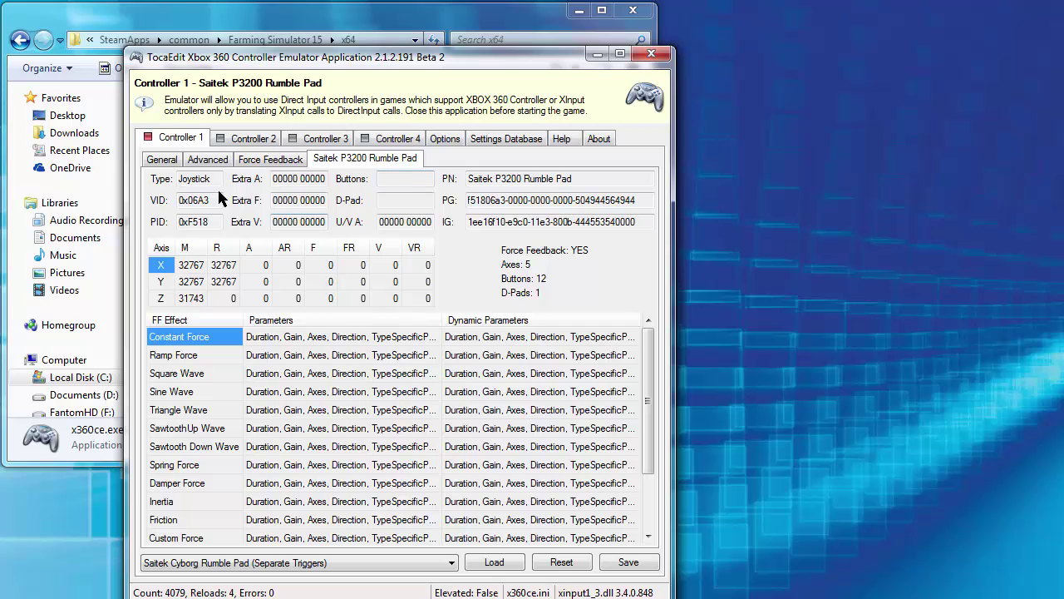
# Return to Controller 1's general mappings, save the settings and close the emulator application.
pyautogui.click(162, 159)
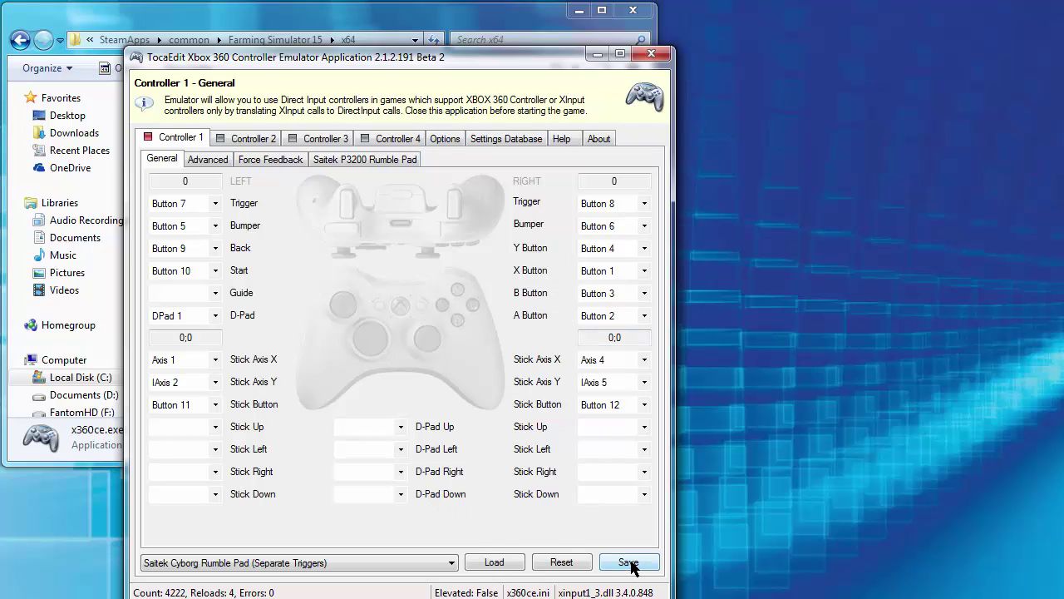
pyautogui.click(652, 55)
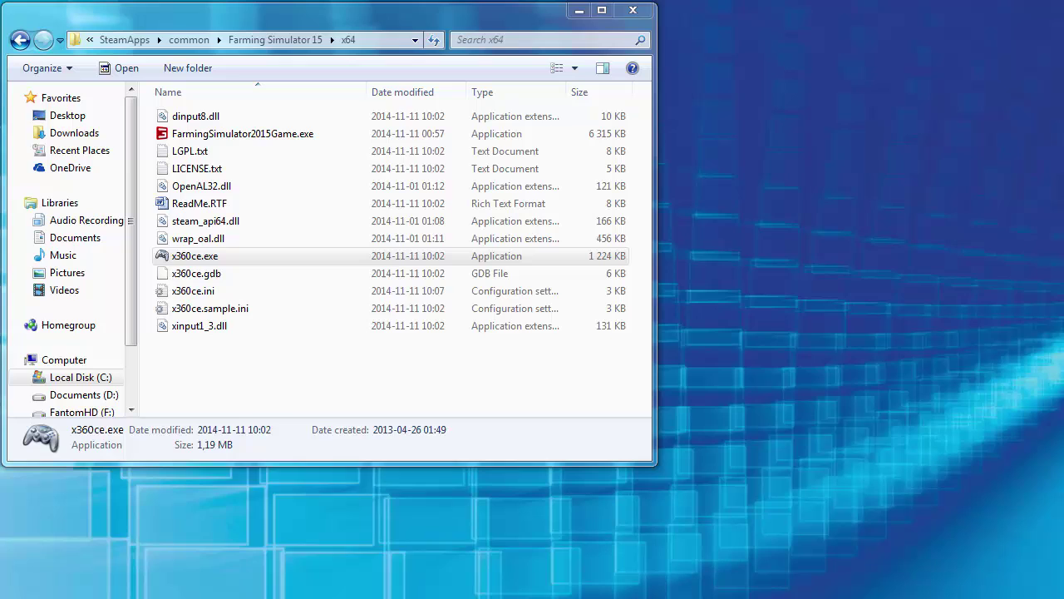
# Try launching Farming Simulator 15 from Steam's recent games and dismiss the x360ce configuration version warning.
pyautogui.rightClick(333, 595)
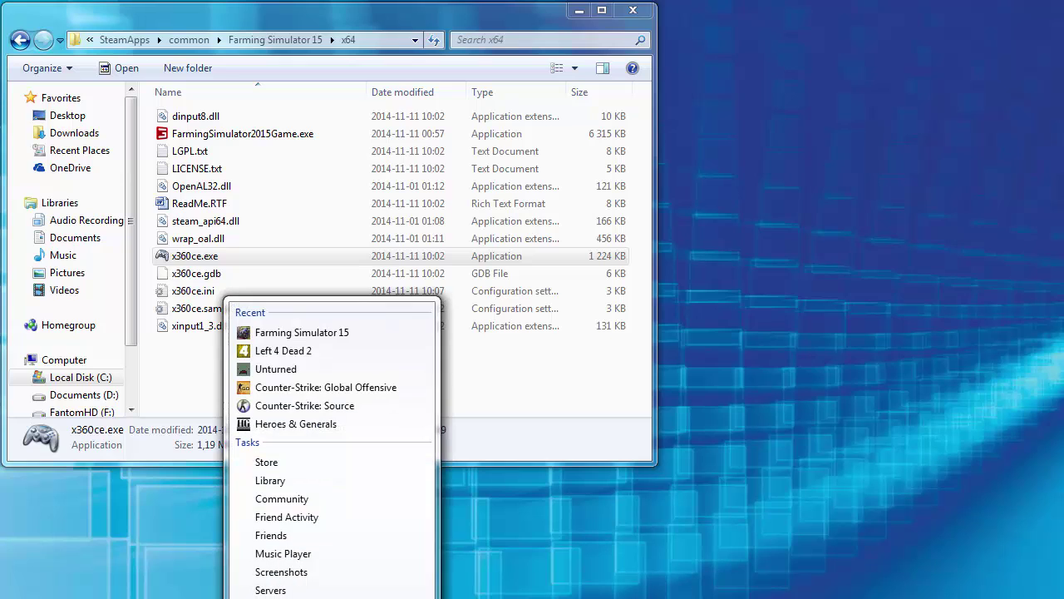
pyautogui.click(315, 336)
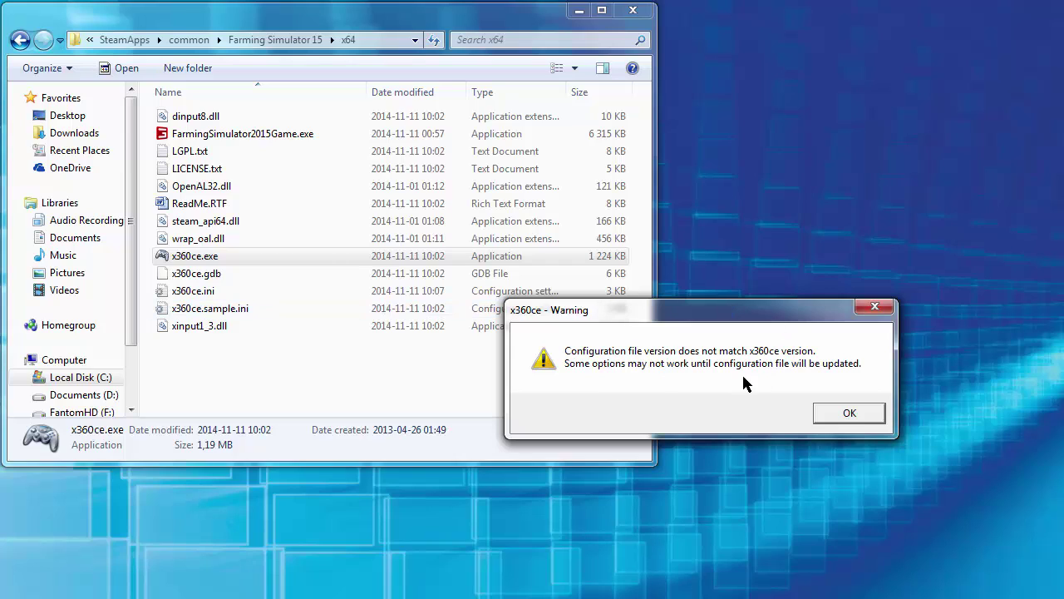
pyautogui.click(860, 410)
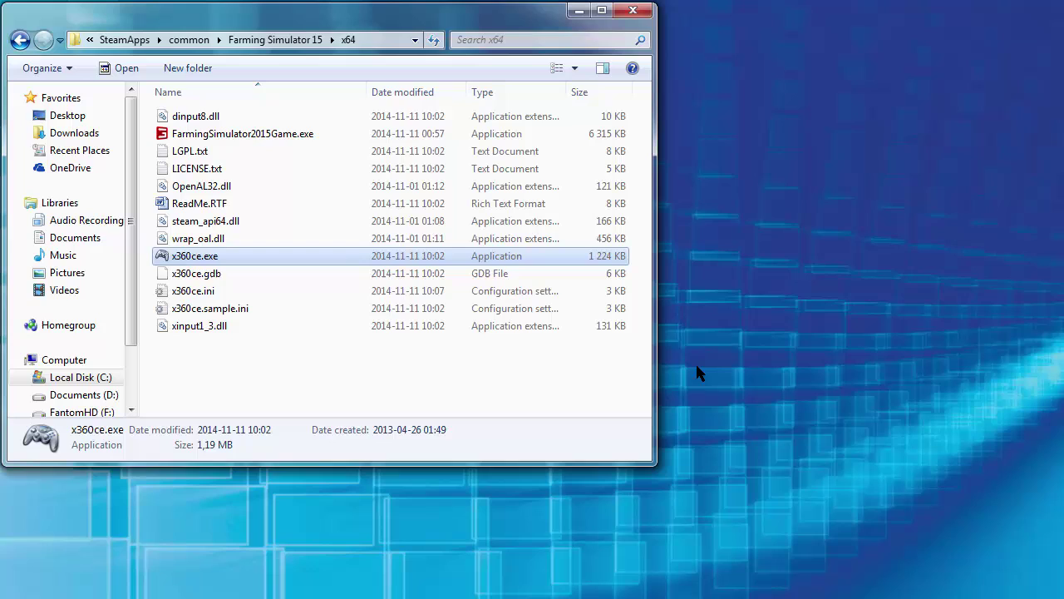
# Open x360ce.ini from the game's x64 folder for editing in Notepad.
pyautogui.click(222, 292)
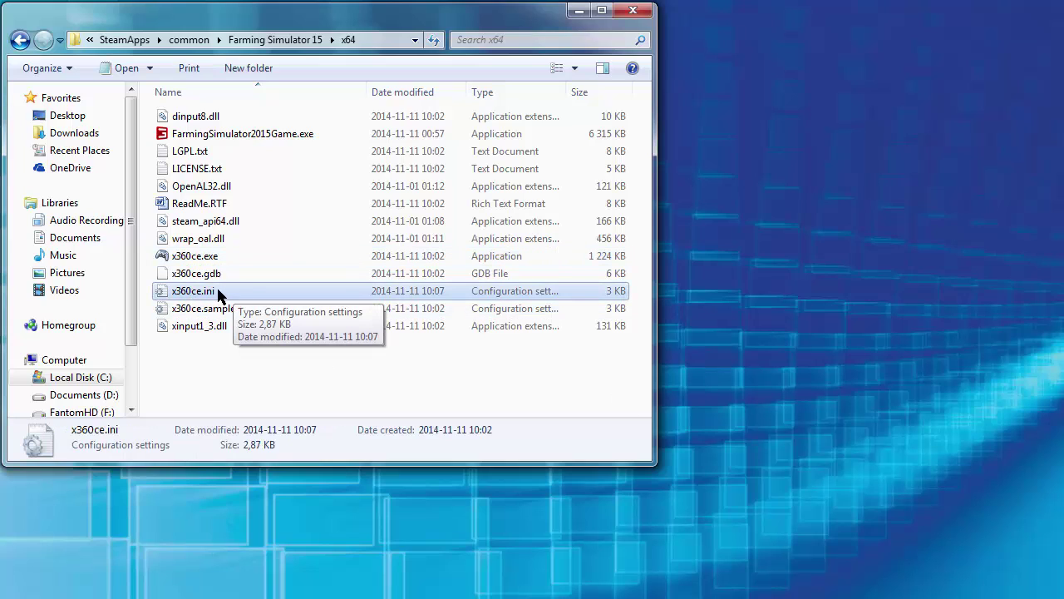
pyautogui.rightClick(281, 293)
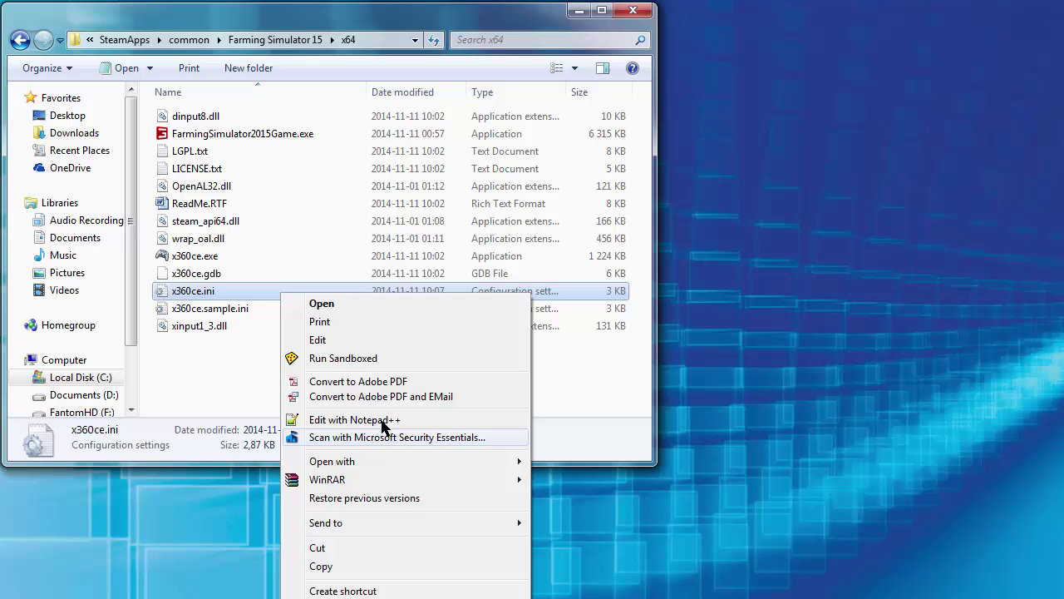
pyautogui.moveTo(471, 462)
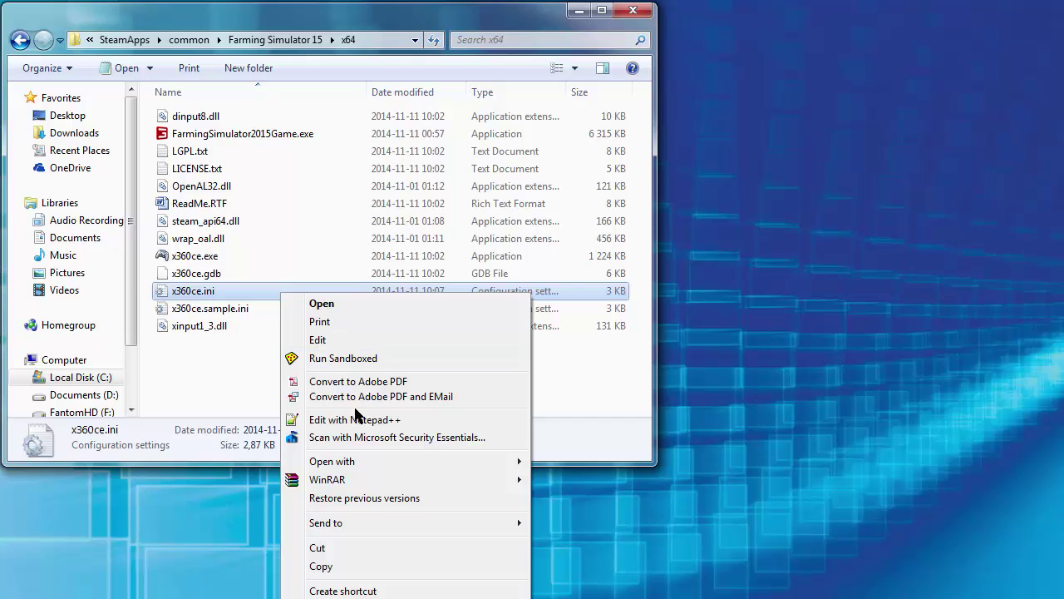
pyautogui.moveTo(509, 462)
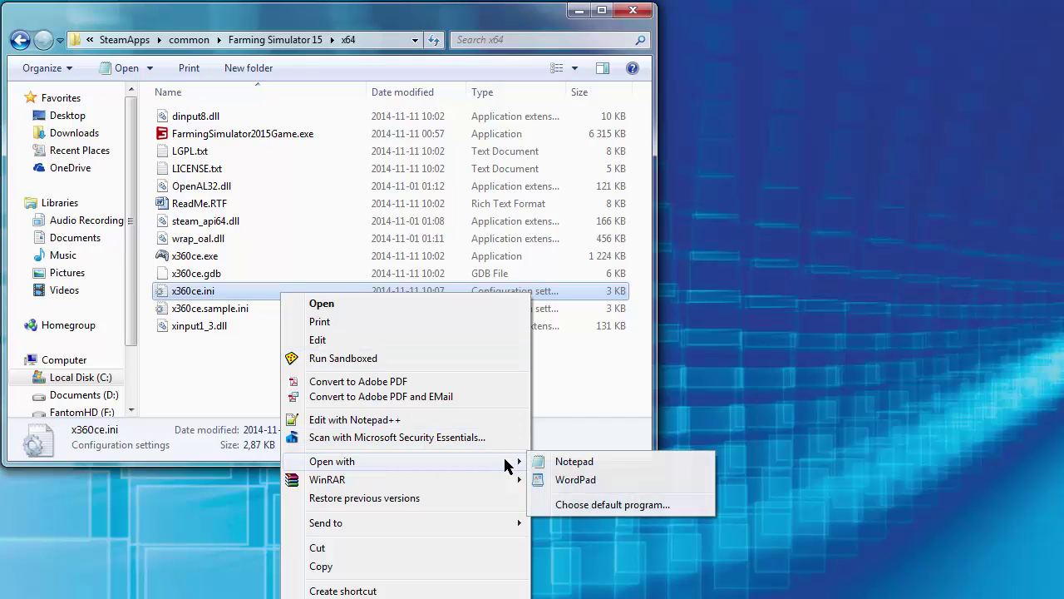
pyautogui.click(603, 460)
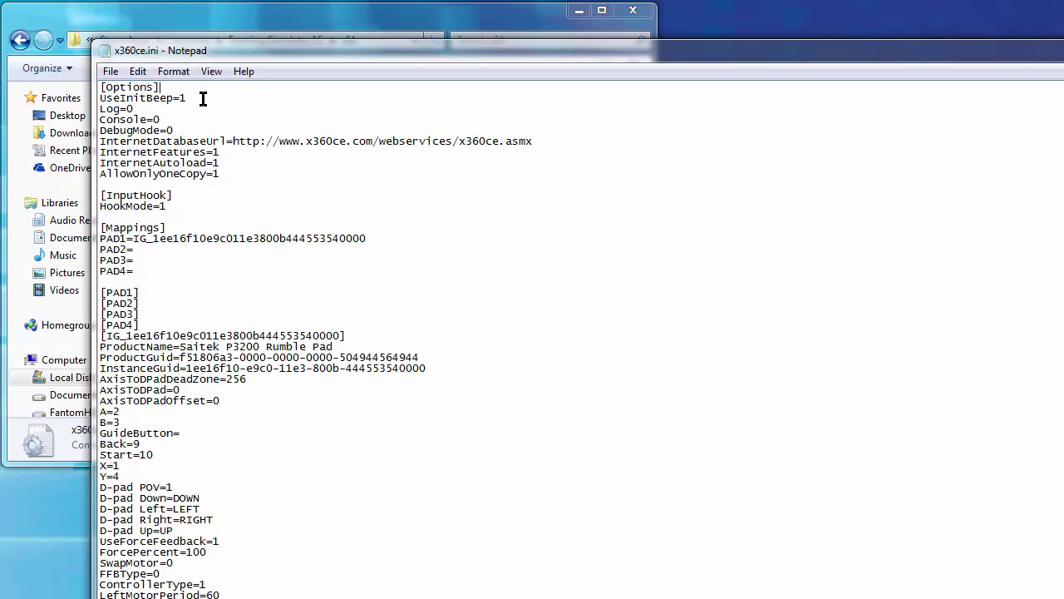
# Add the line Version=1 directly below [Options] in x360ce.ini, save the file and close it.
pyautogui.press('Return')
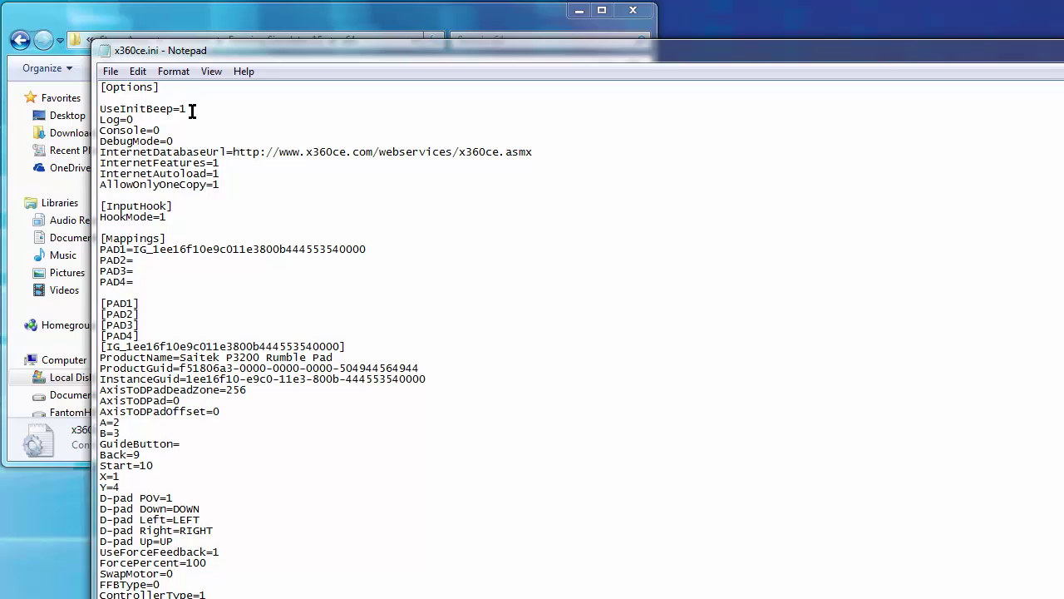
pyautogui.write('Version=1')
pyautogui.click(117, 72)
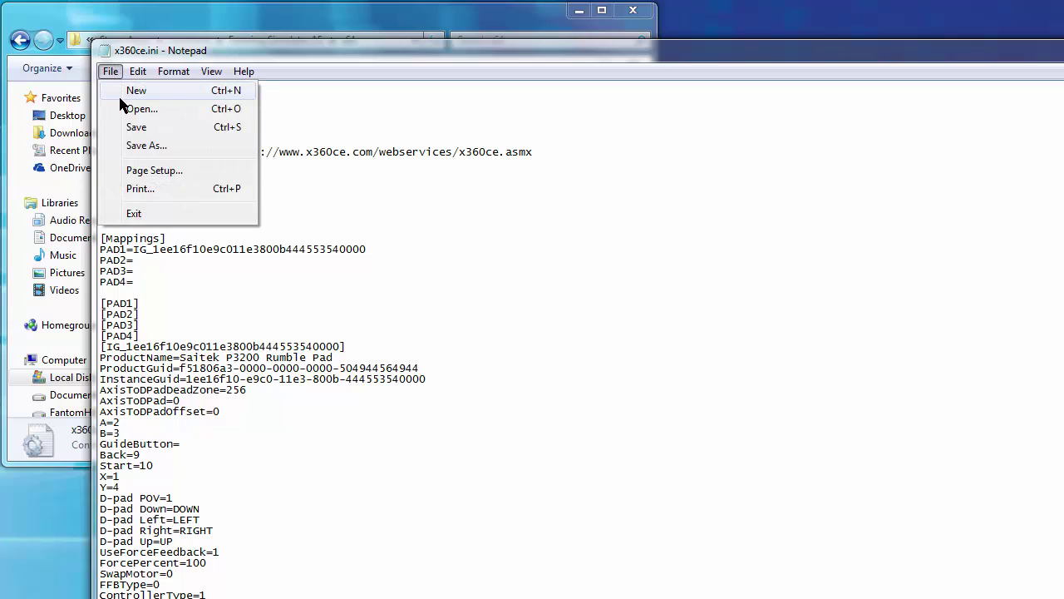
pyautogui.click(133, 127)
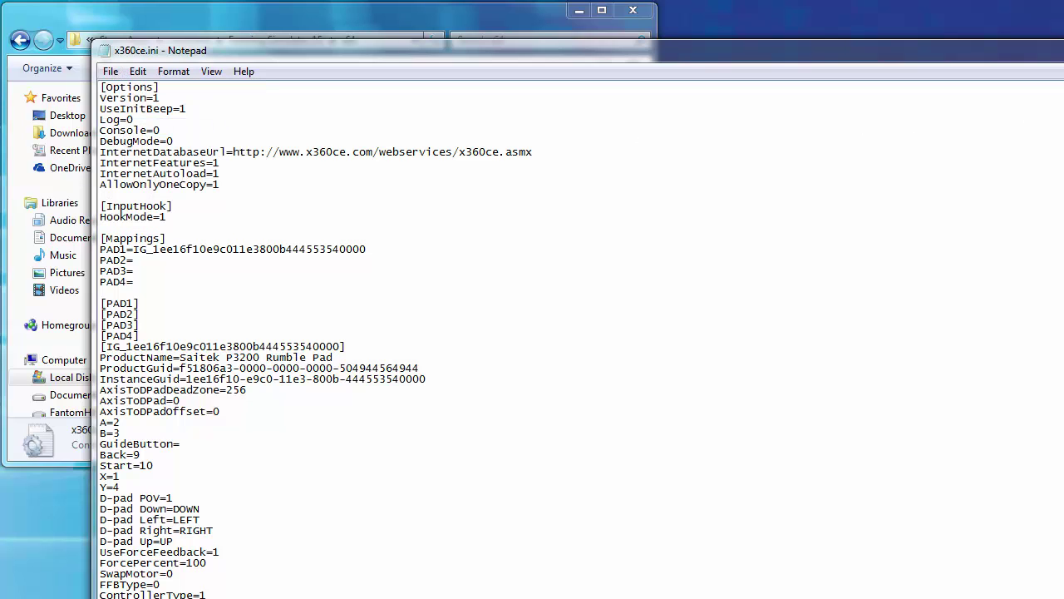
pyautogui.hotkey('alt', 'F4')
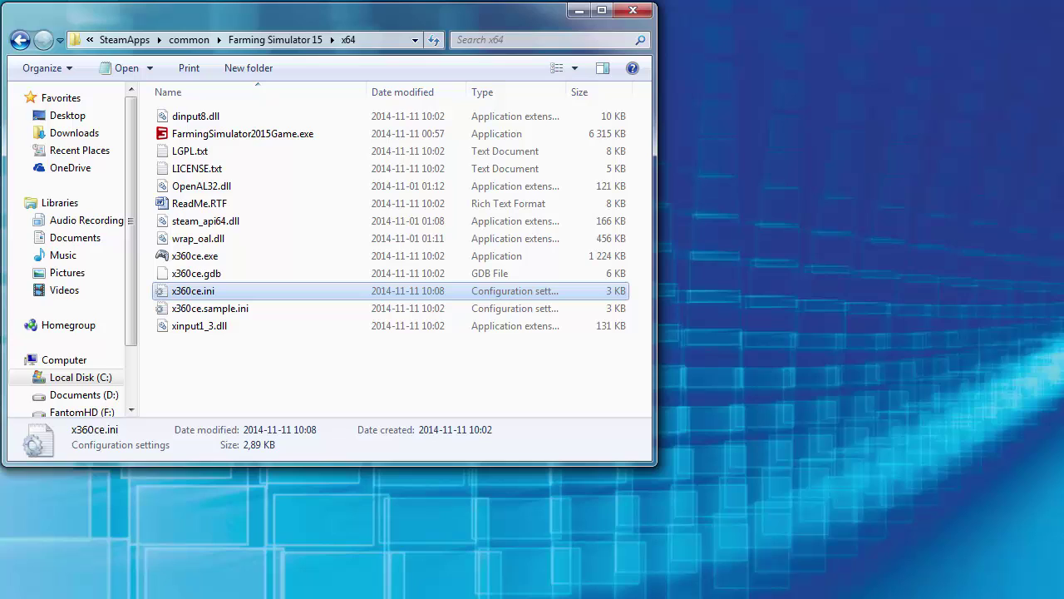
# Launch Farming Simulator 15 from Steam's recent games and open the Controls screen in its options.
pyautogui.rightClick(331, 598)
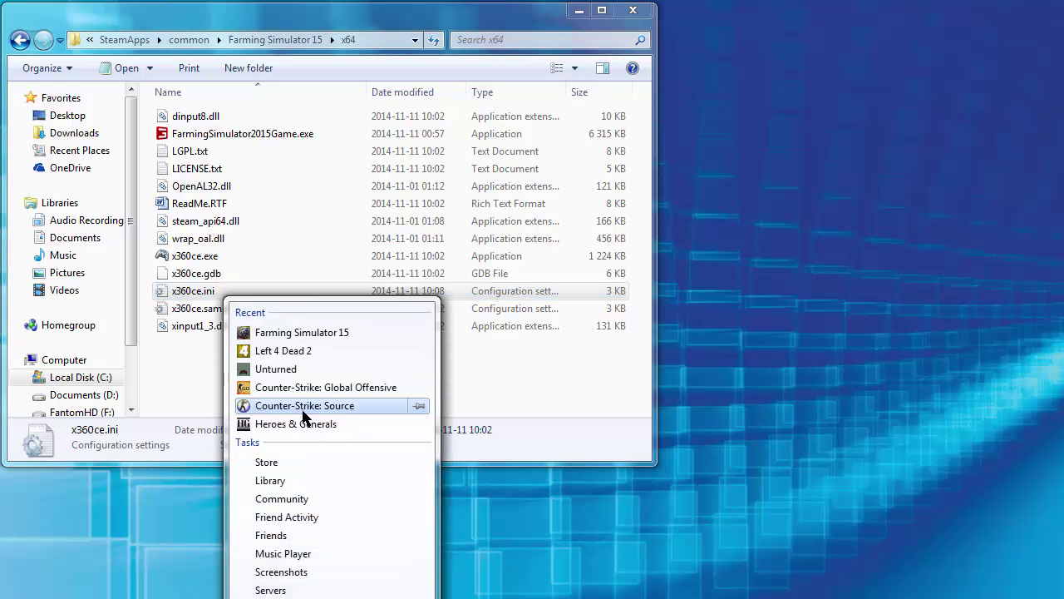
pyautogui.click(331, 333)
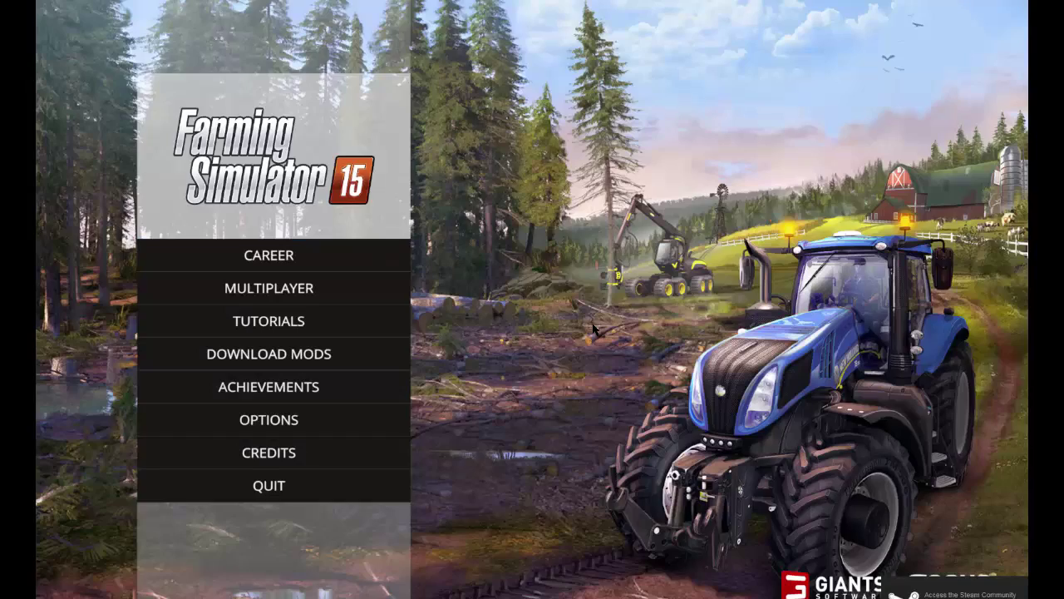
pyautogui.click(340, 422)
pyautogui.click(611, 518)
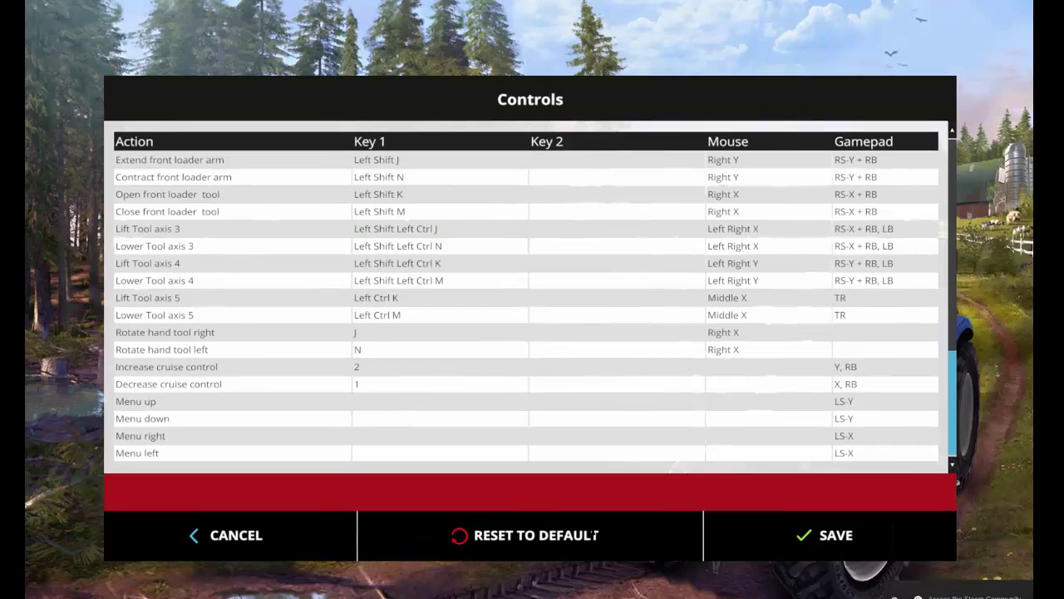
# Examine the Gamepad assignments in the Controls list, from the menu directions at the end back to Toggle Flashlight.
pyautogui.scroll(3, 468, 363)
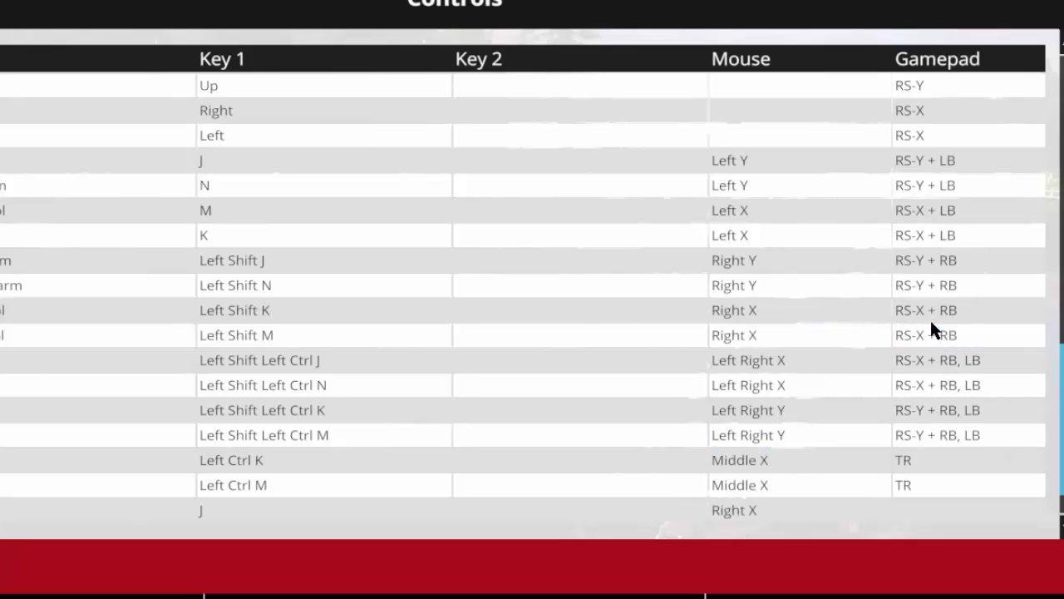
pyautogui.scroll(1, 930, 324)
pyautogui.scroll(2, 931, 326)
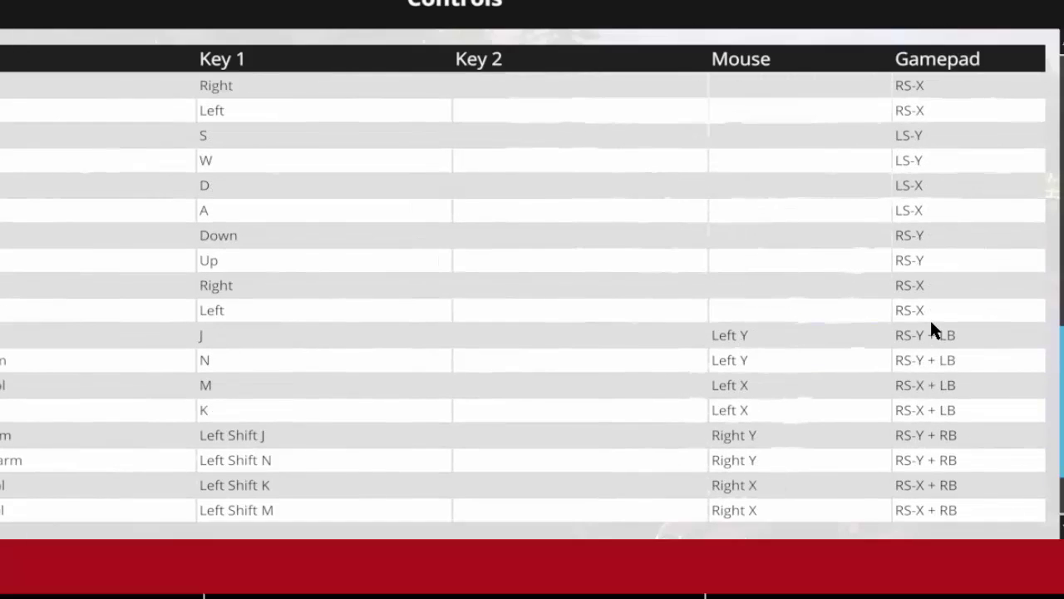
pyautogui.scroll(1, 931, 325)
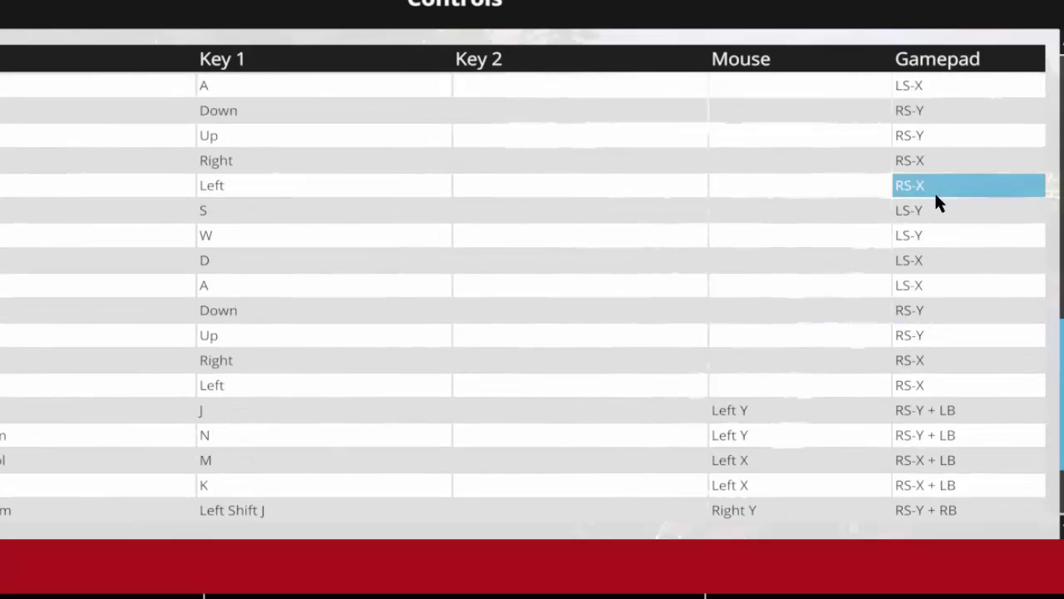
pyautogui.scroll(2, 935, 199)
pyautogui.scroll(3, 936, 200)
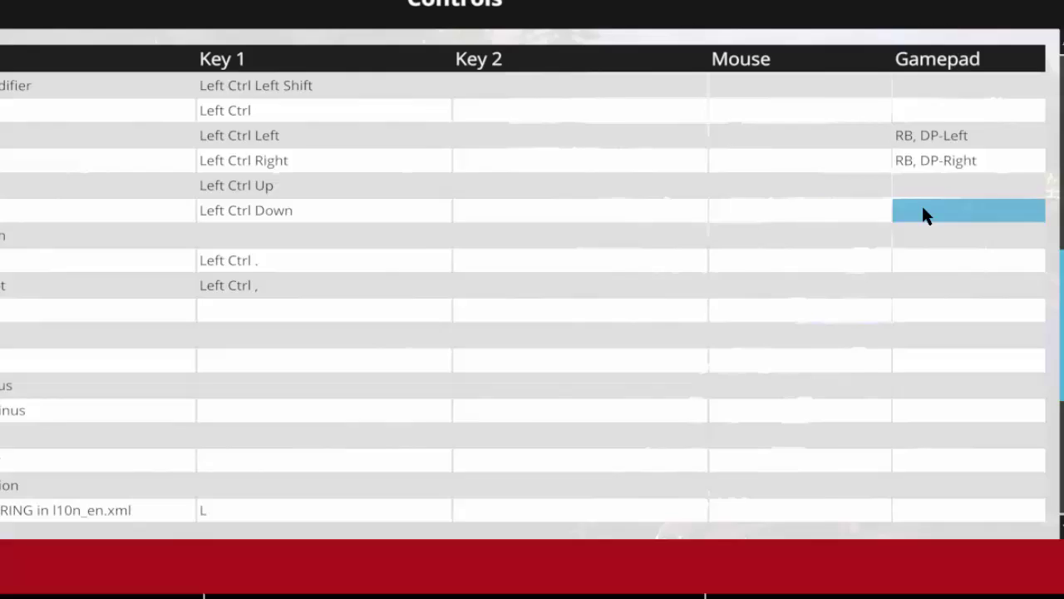
pyautogui.scroll(2, 922, 208)
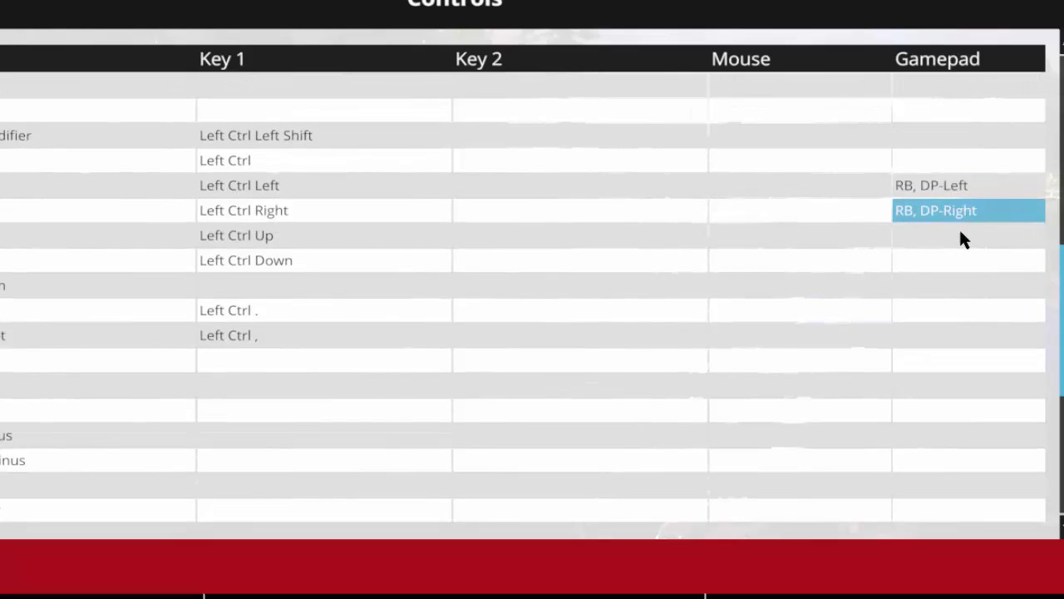
pyautogui.scroll(10, 734, 301)
pyautogui.scroll(7, 733, 301)
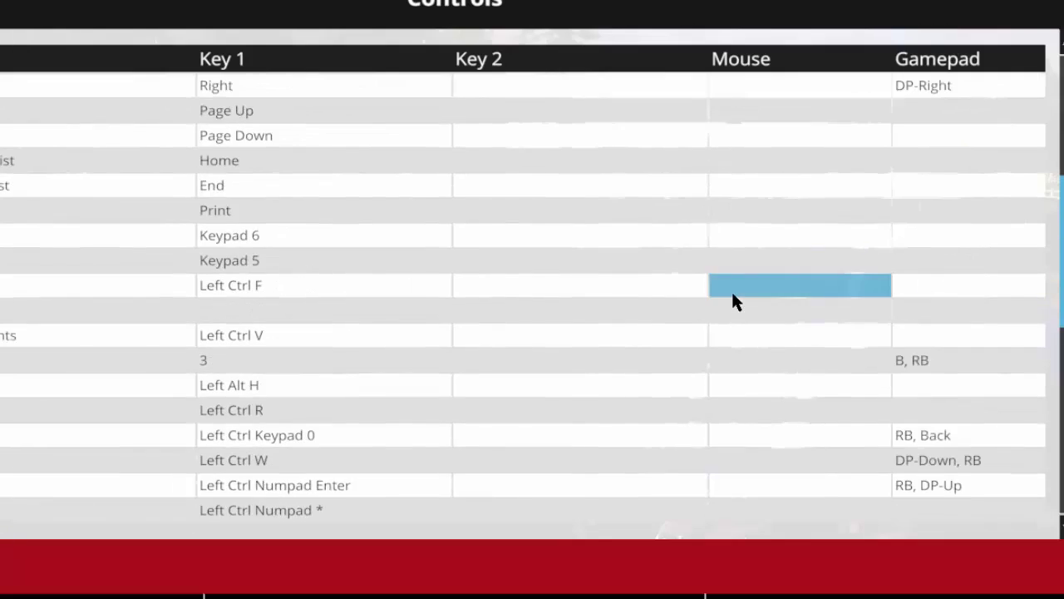
pyautogui.scroll(7, 735, 301)
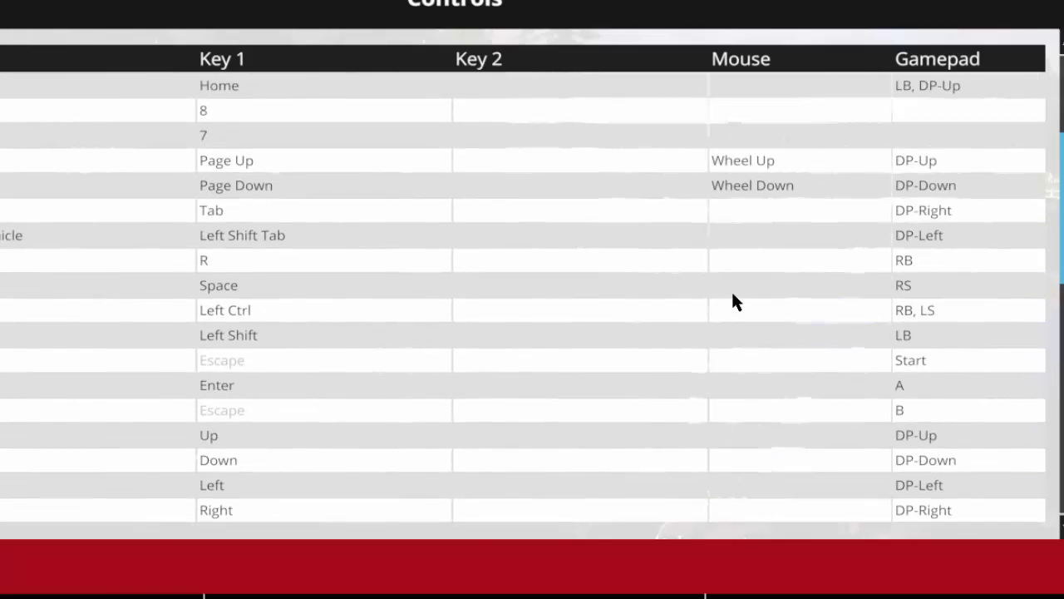
pyautogui.scroll(4, 733, 301)
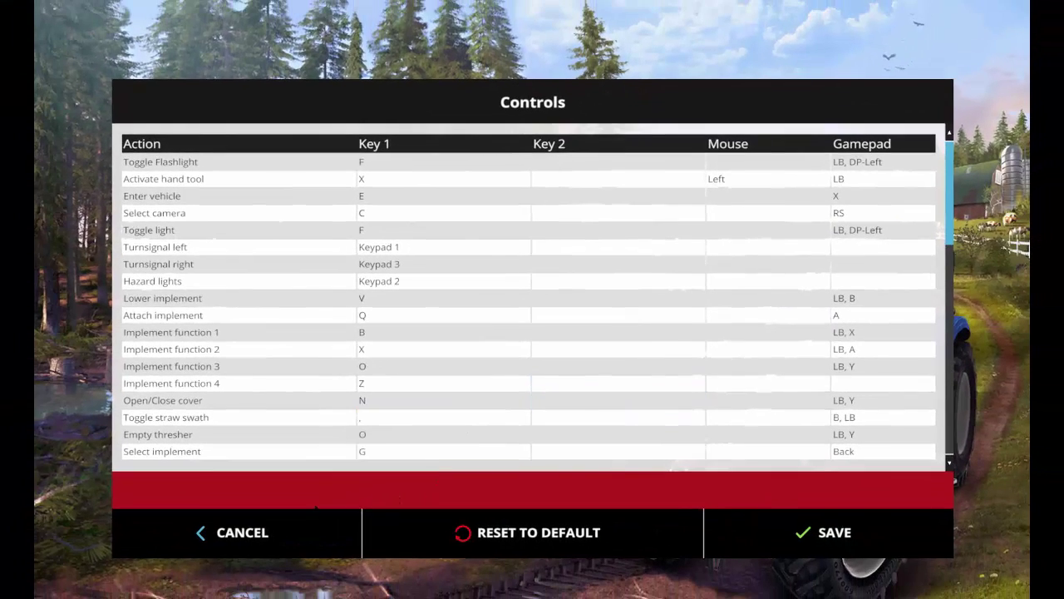
# Leave the controls and options without saving, and start career Savegame 1 on the Bjornholm map.
pyautogui.click(287, 521)
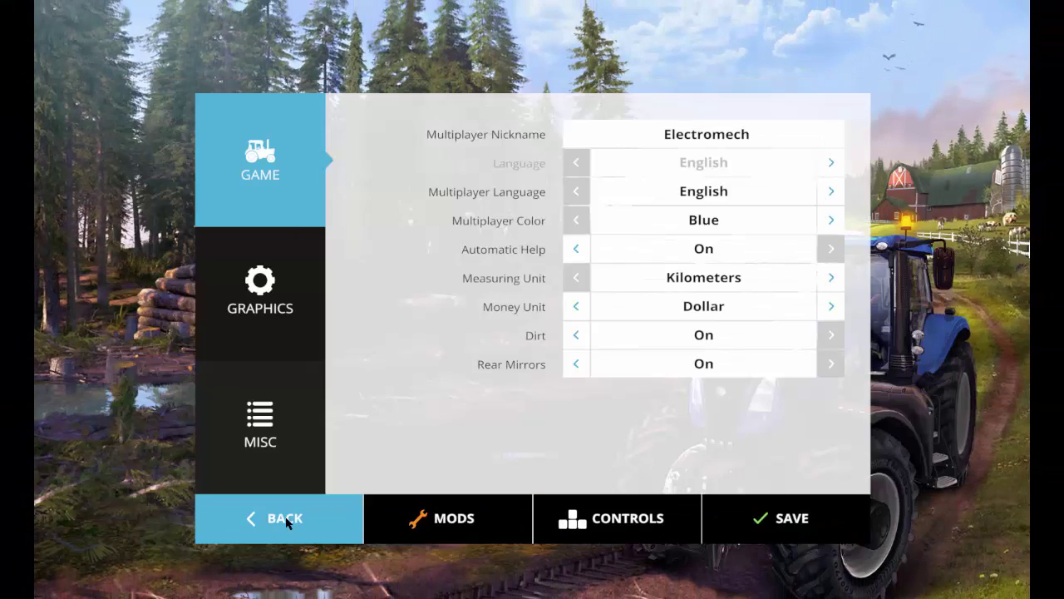
pyautogui.click(286, 522)
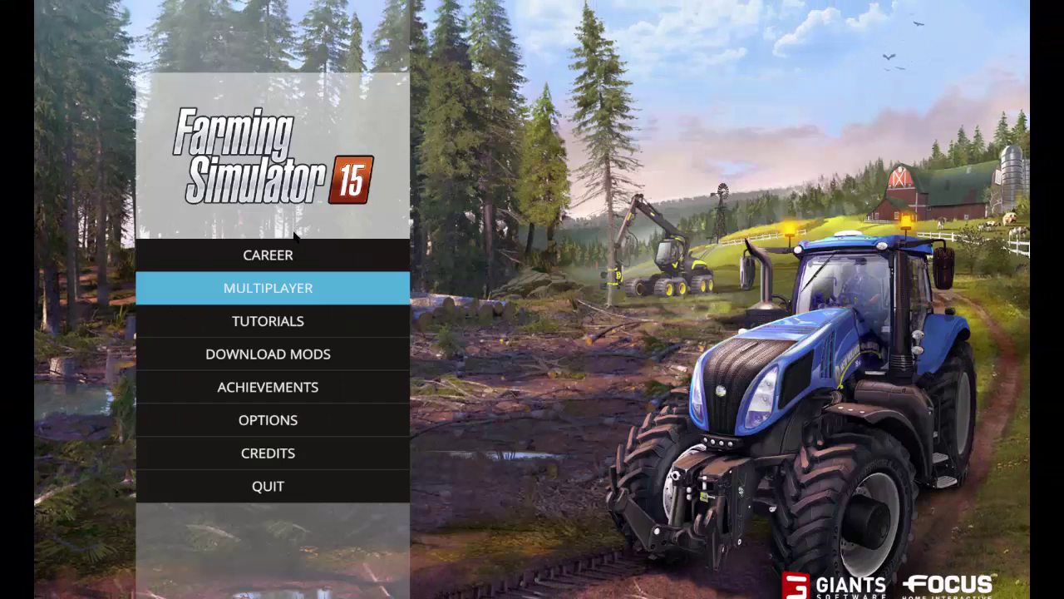
pyautogui.click(300, 261)
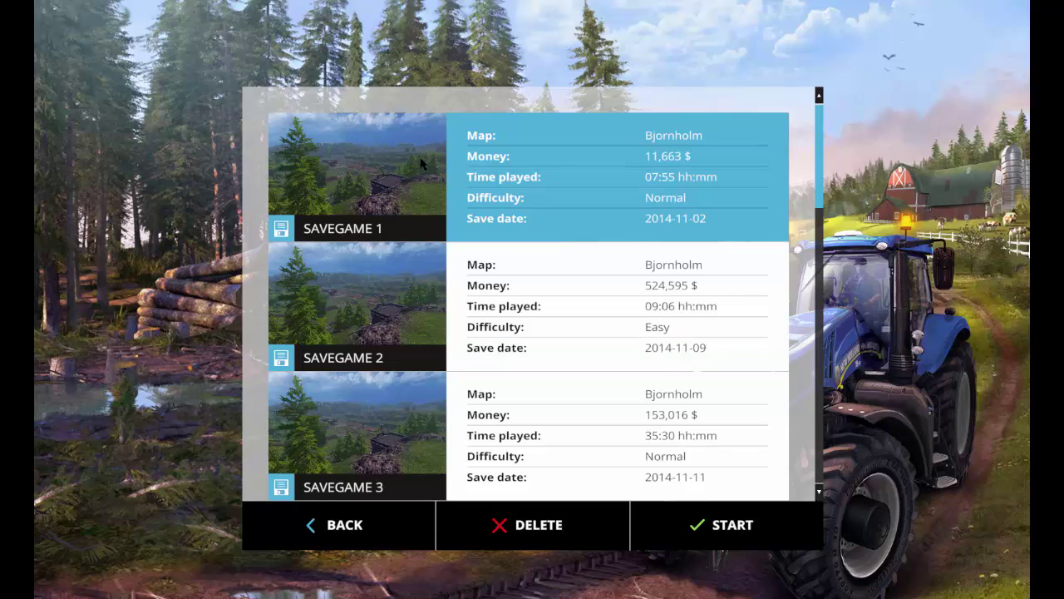
pyautogui.click(421, 163)
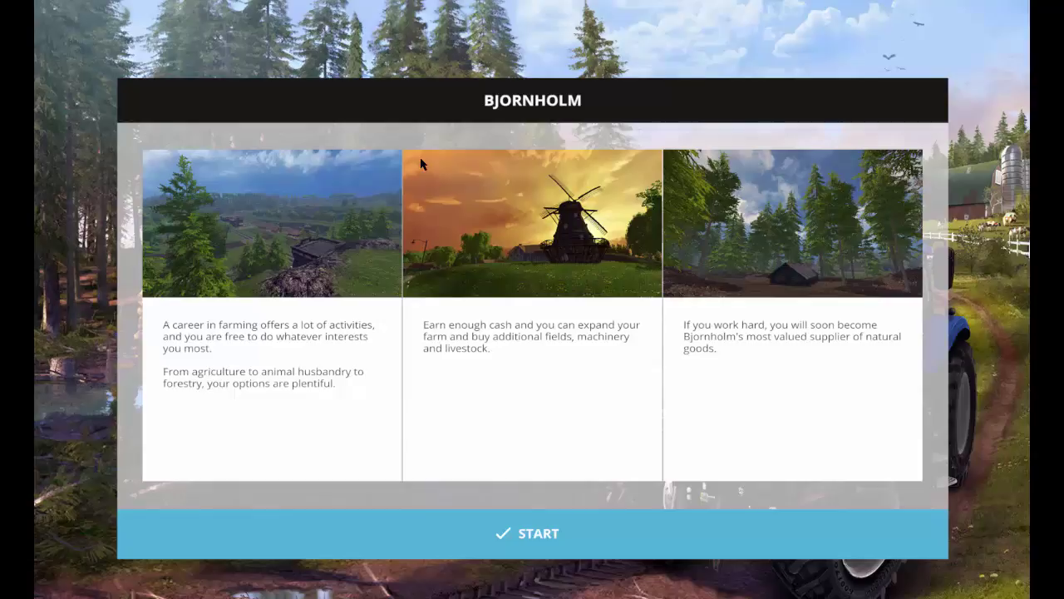
pyautogui.press('Return')
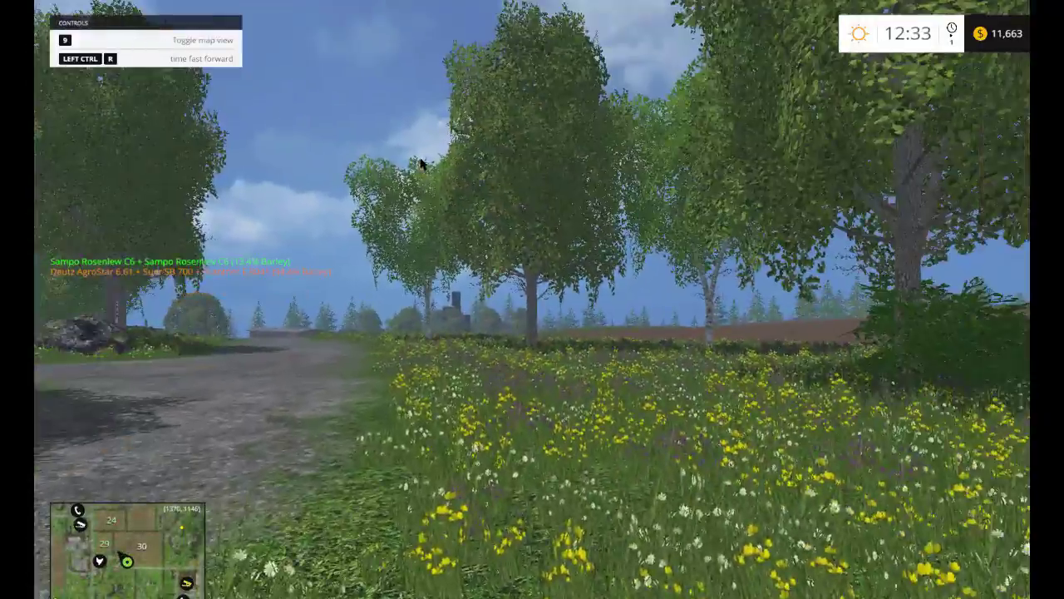
# Walk the character forward onto the gravel road to test on-foot movement.
pyautogui.press('w')
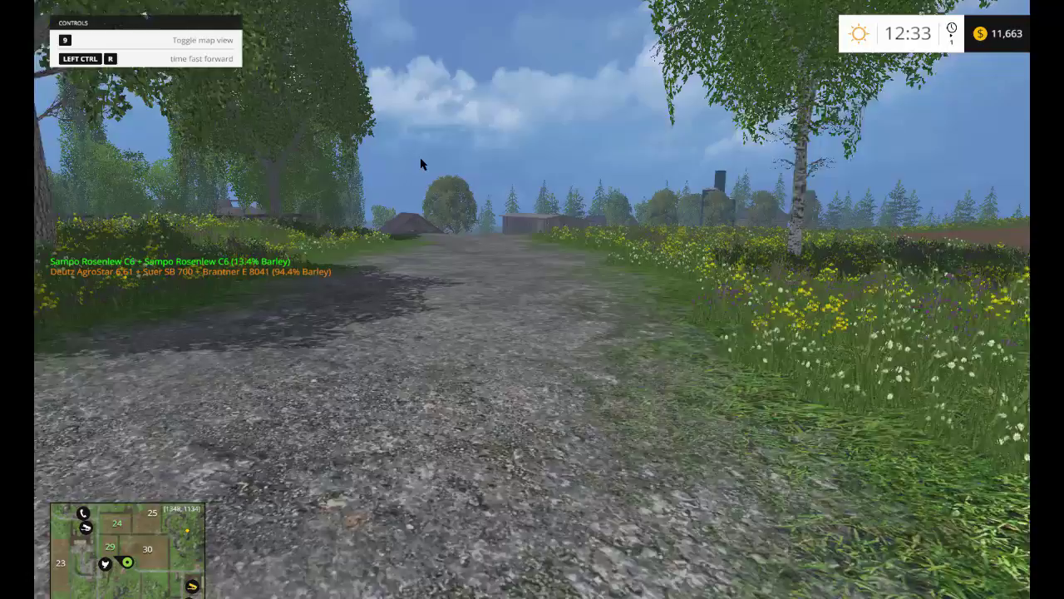
pyautogui.press('p')
pyautogui.press('Escape')
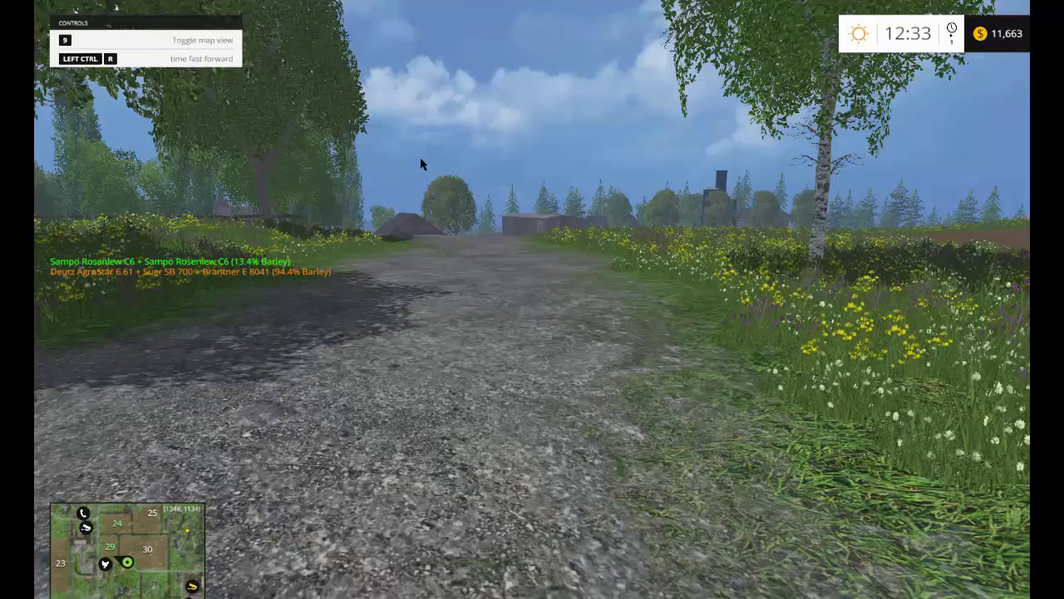
# Switch to the Sampo Rosenlew C6 harvester, drive it forward briefly and get out.
pyautogui.press('Tab')
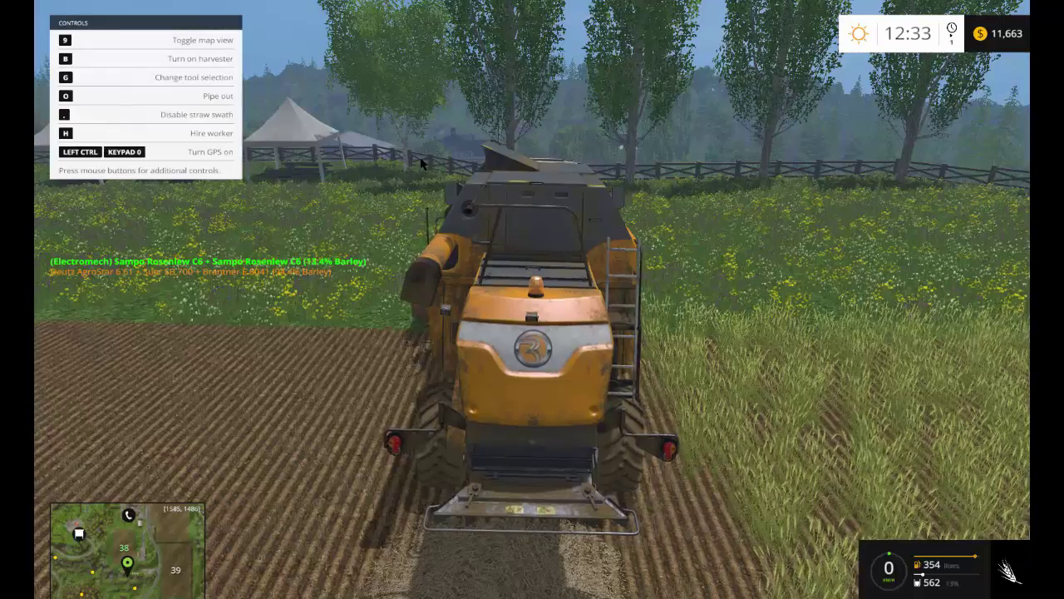
pyautogui.press('w')
pyautogui.press('e')
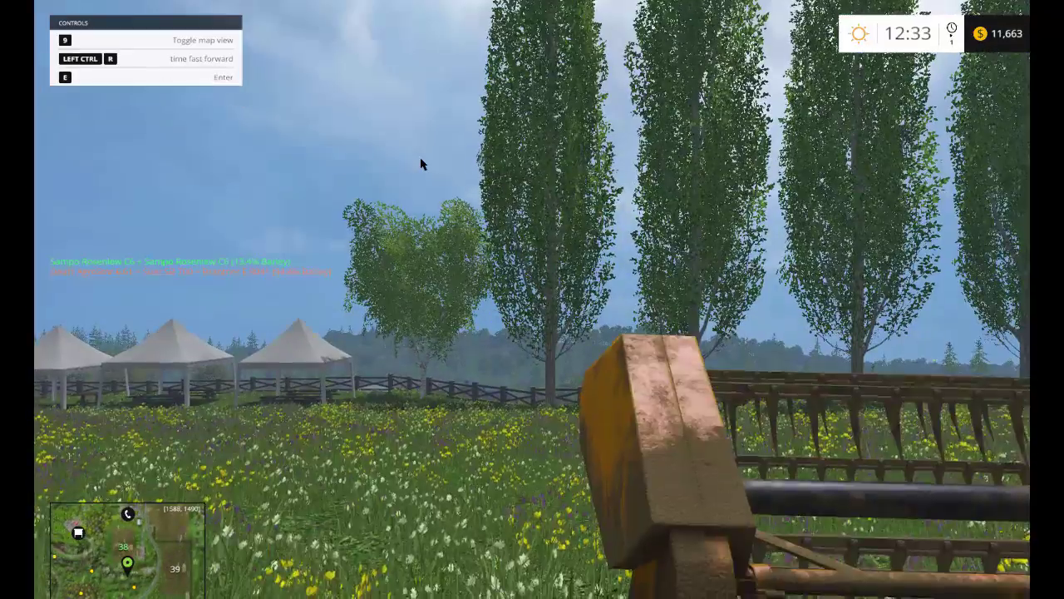
# Walk around beside the harvester and turn the view across the harvested field towards the barns.
pyautogui.press('w')
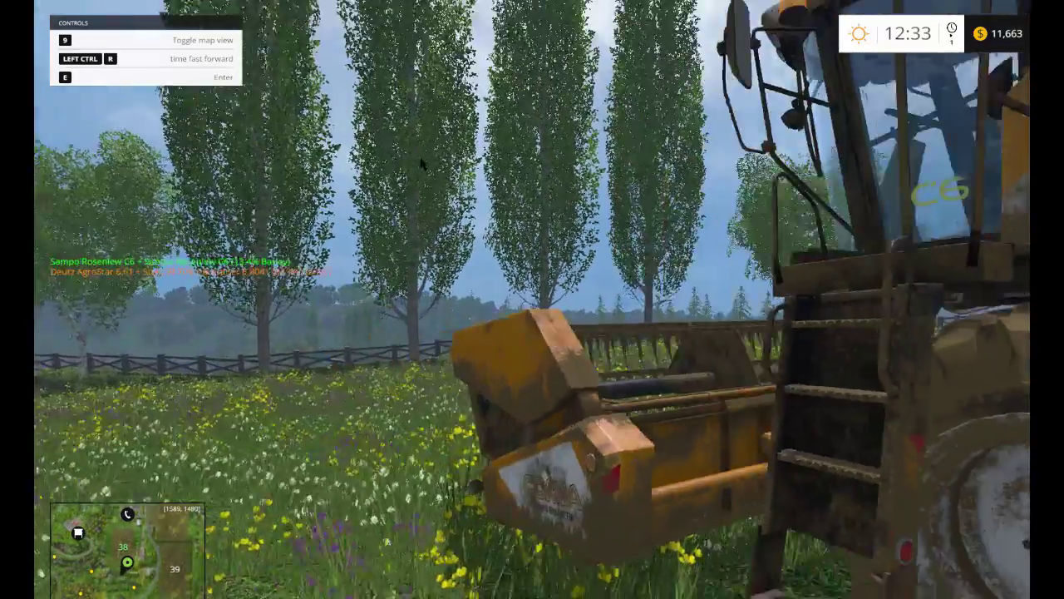
pyautogui.press('w')
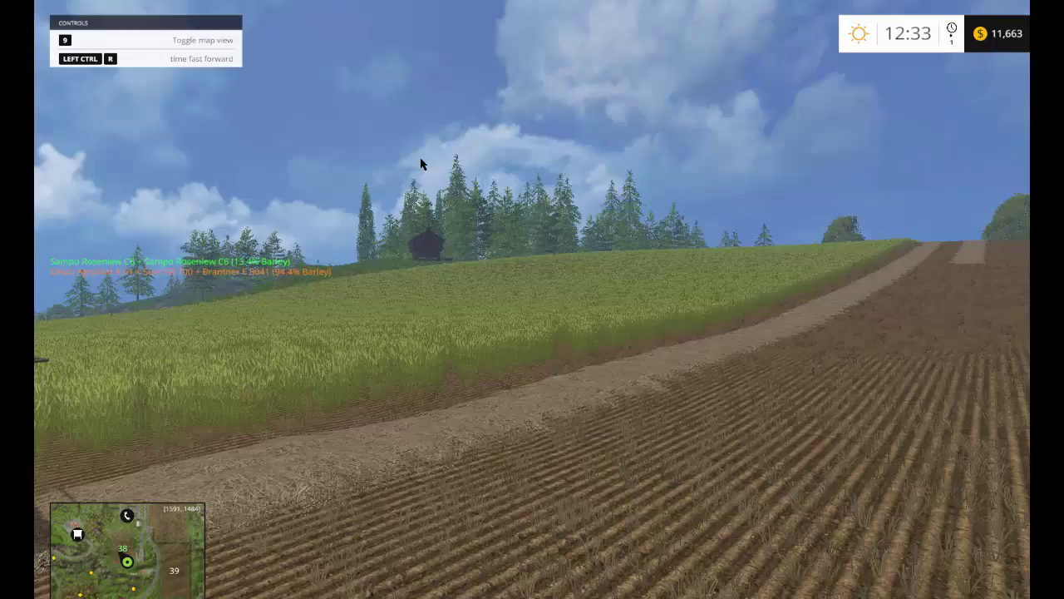
pyautogui.press('d')
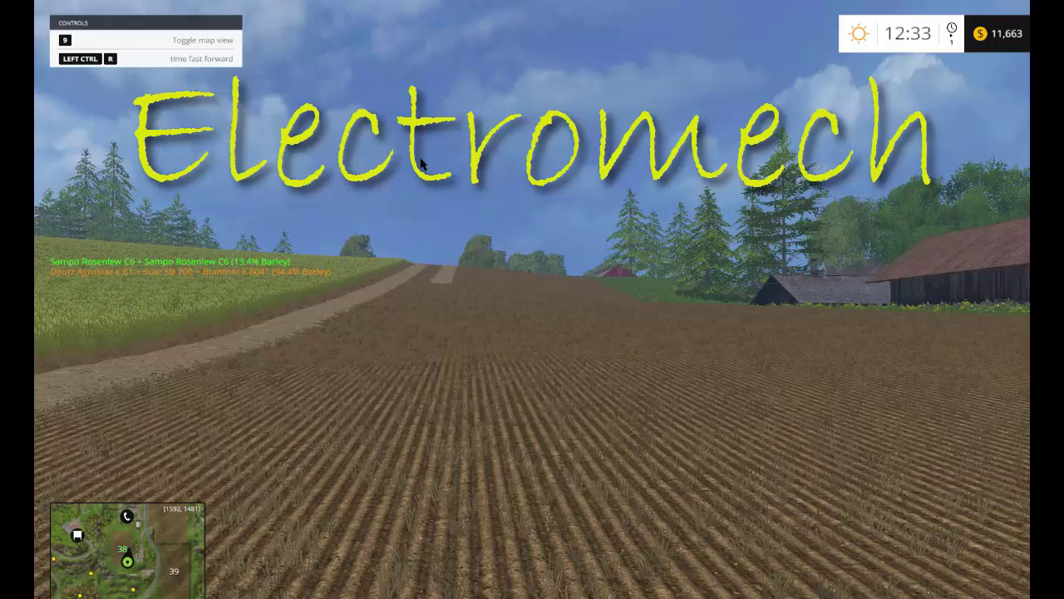
pyautogui.moveTo(421, 163); pyautogui.dragTo(471, 163)
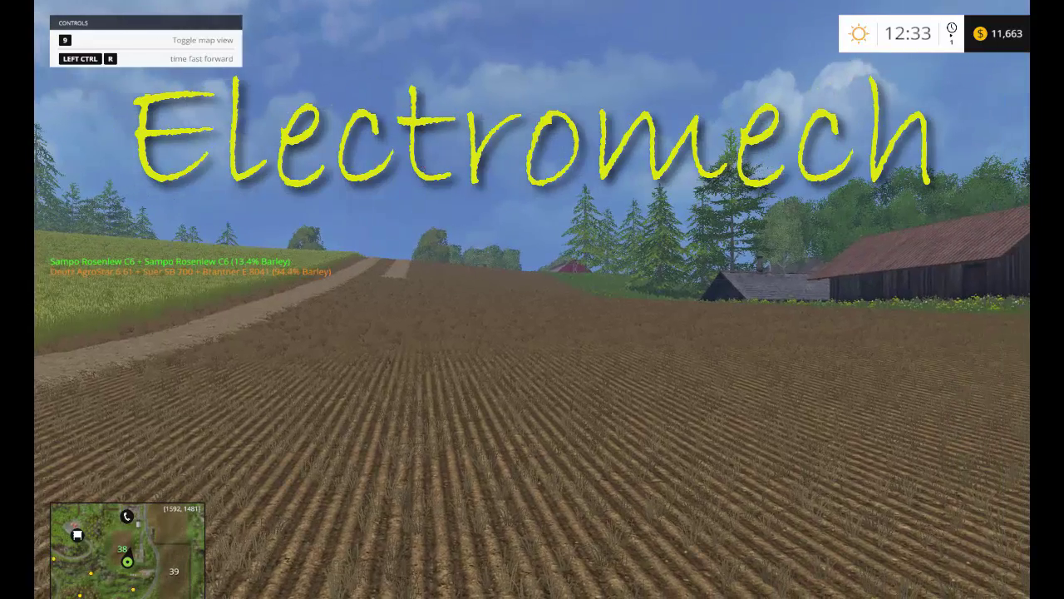